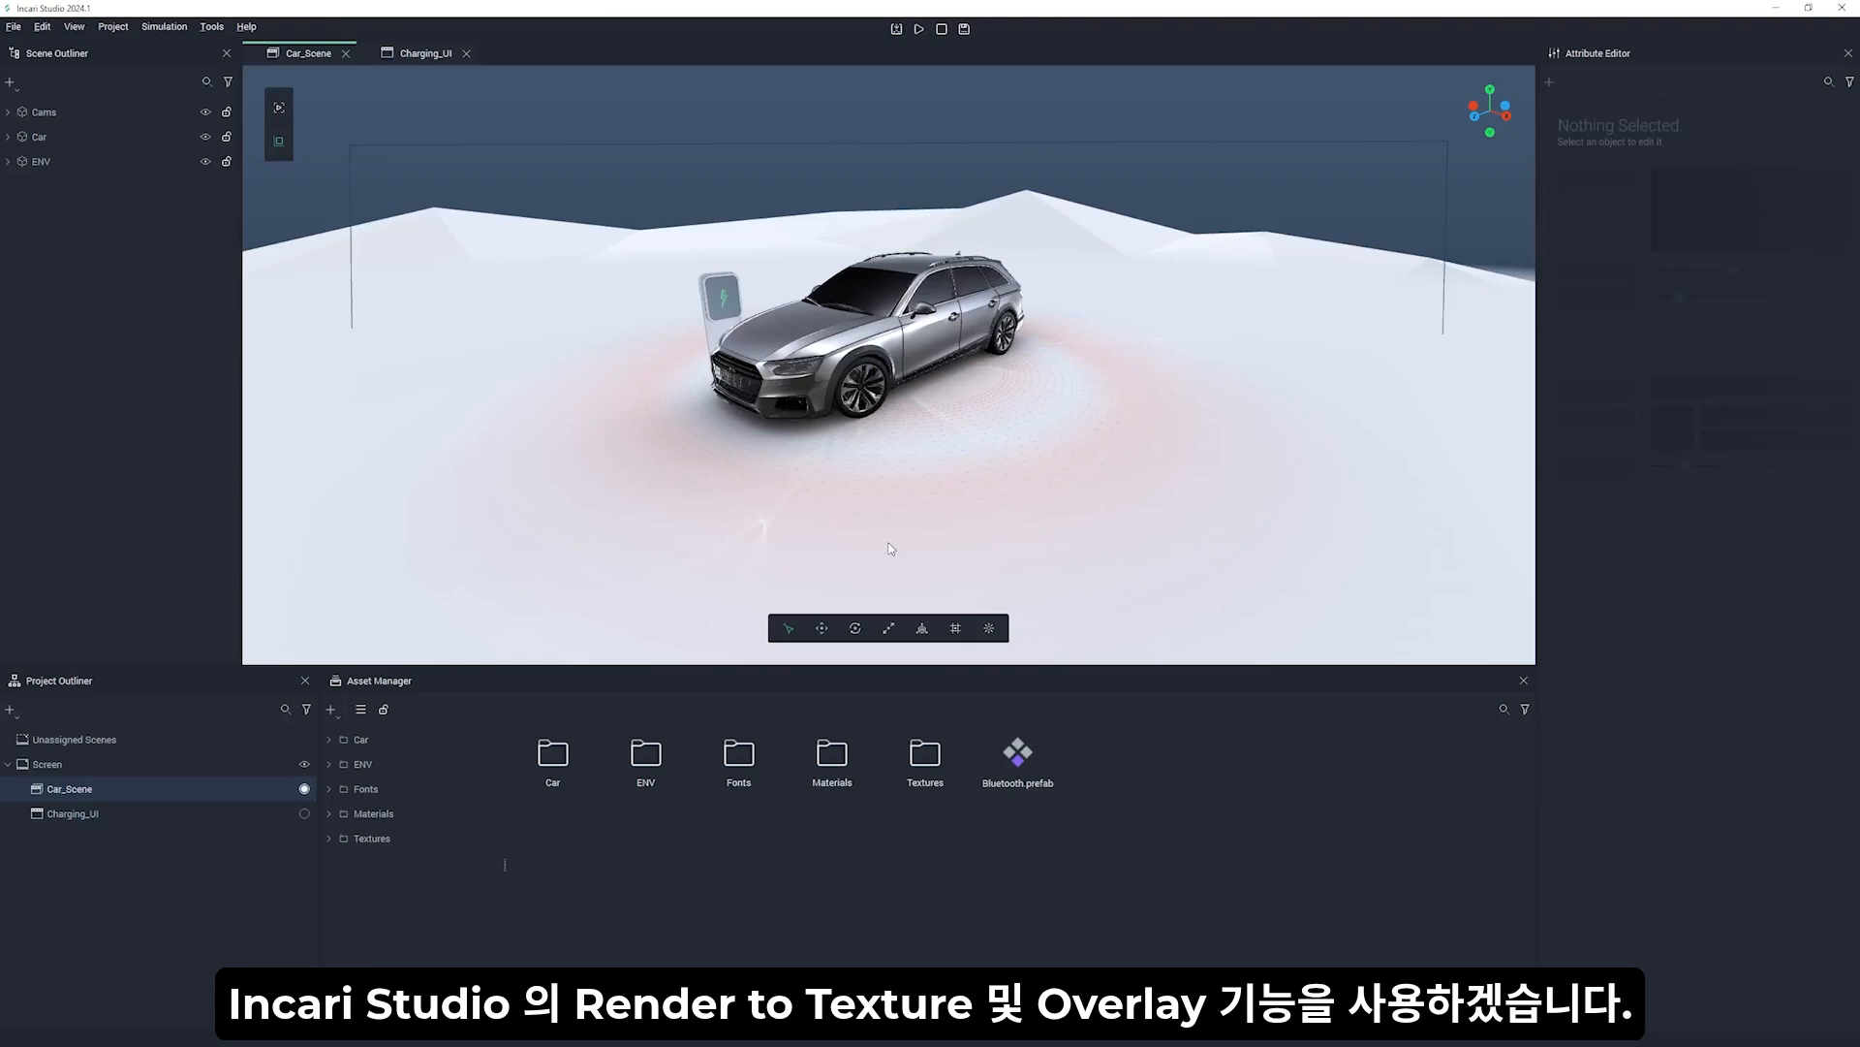
- Look over the 3D car scene and the Charging_UI 2D scene, then return to Car_Scene
{"action": "middle_click_drag", "start_coordinate": [1073, 481], "coordinate": [1116, 462]}
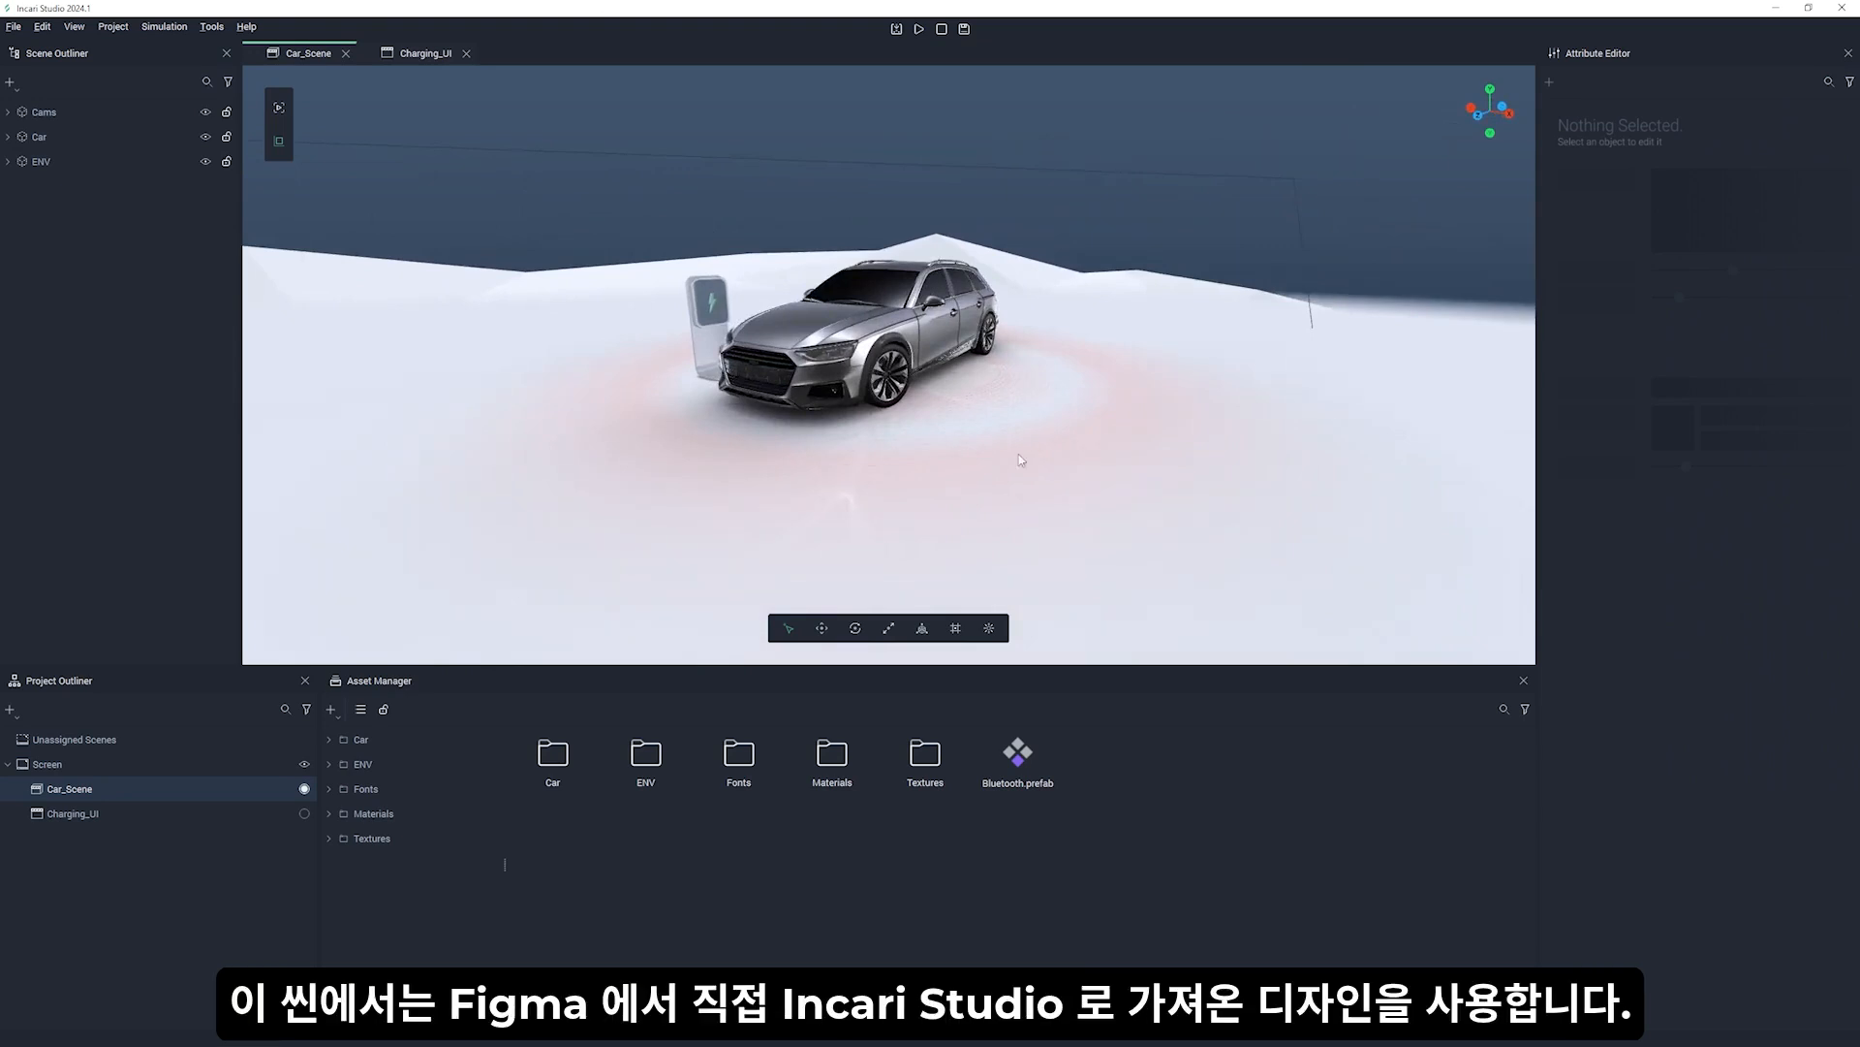
{"action": "left_click", "coordinate": [403, 56]}
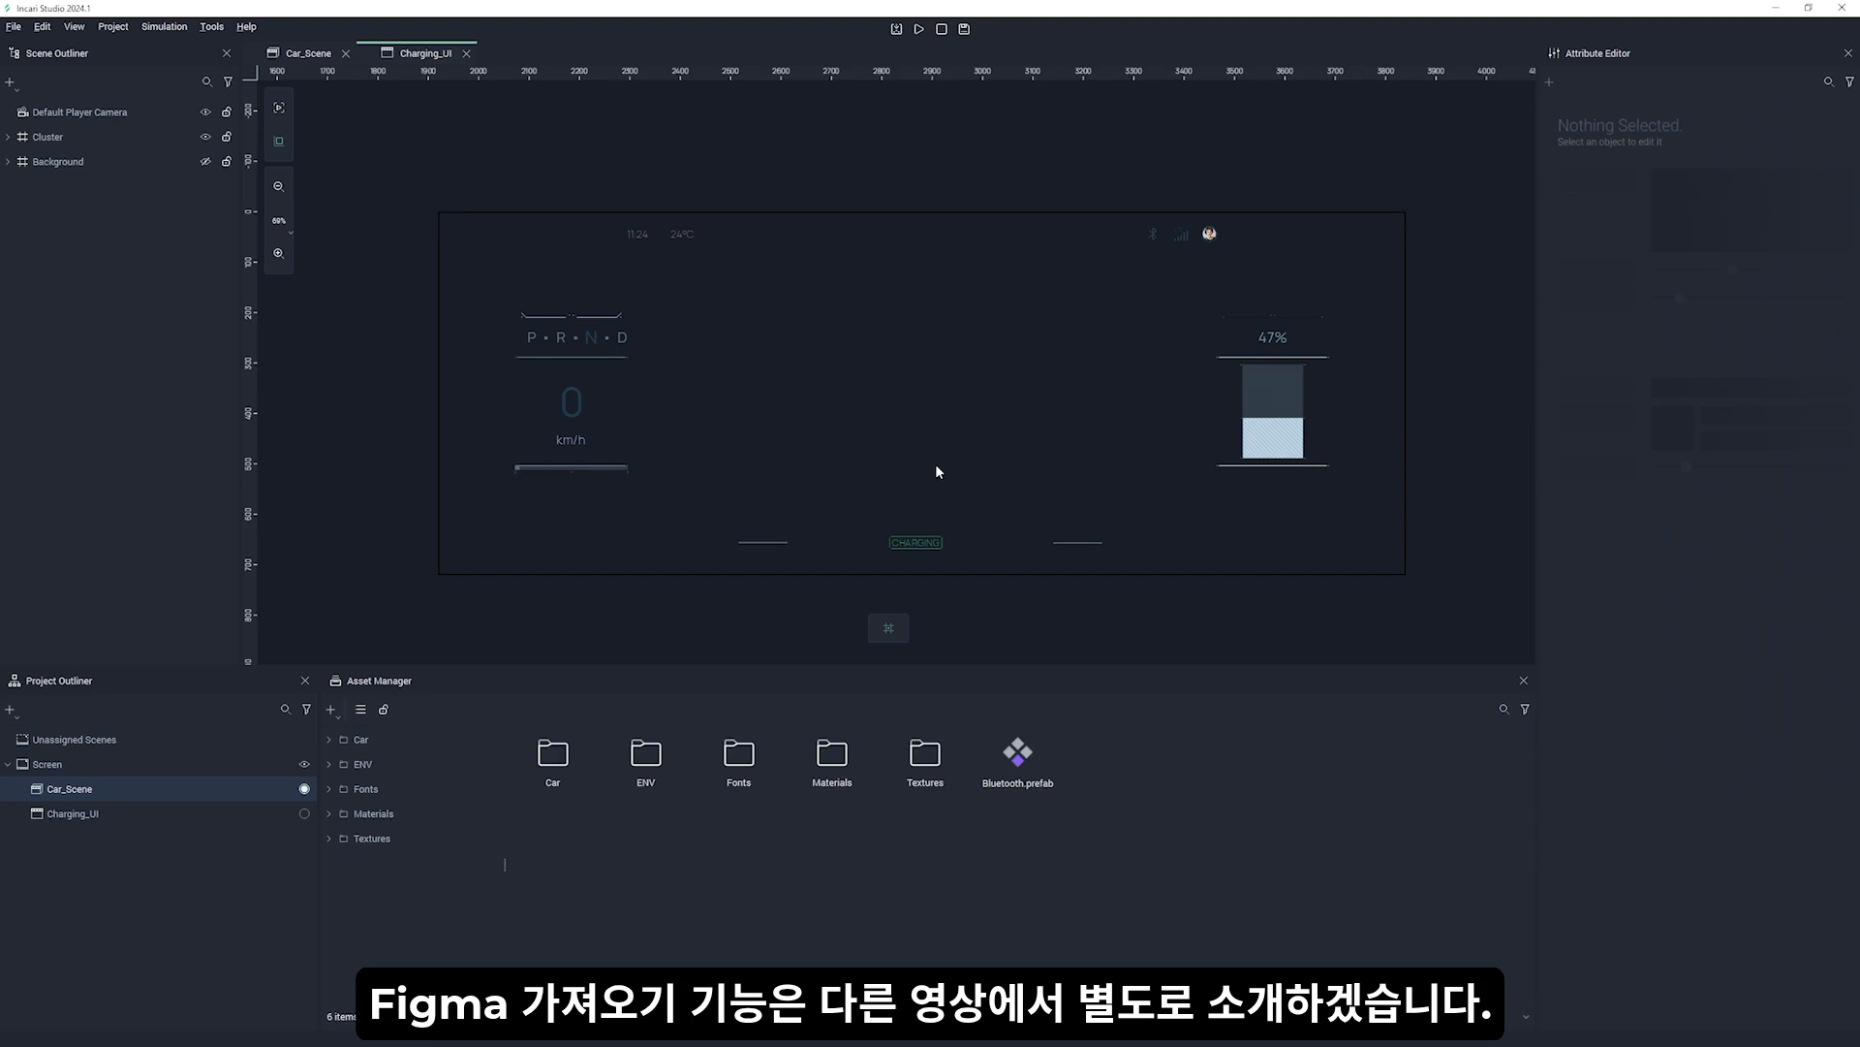
{"action": "left_click", "coordinate": [314, 55]}
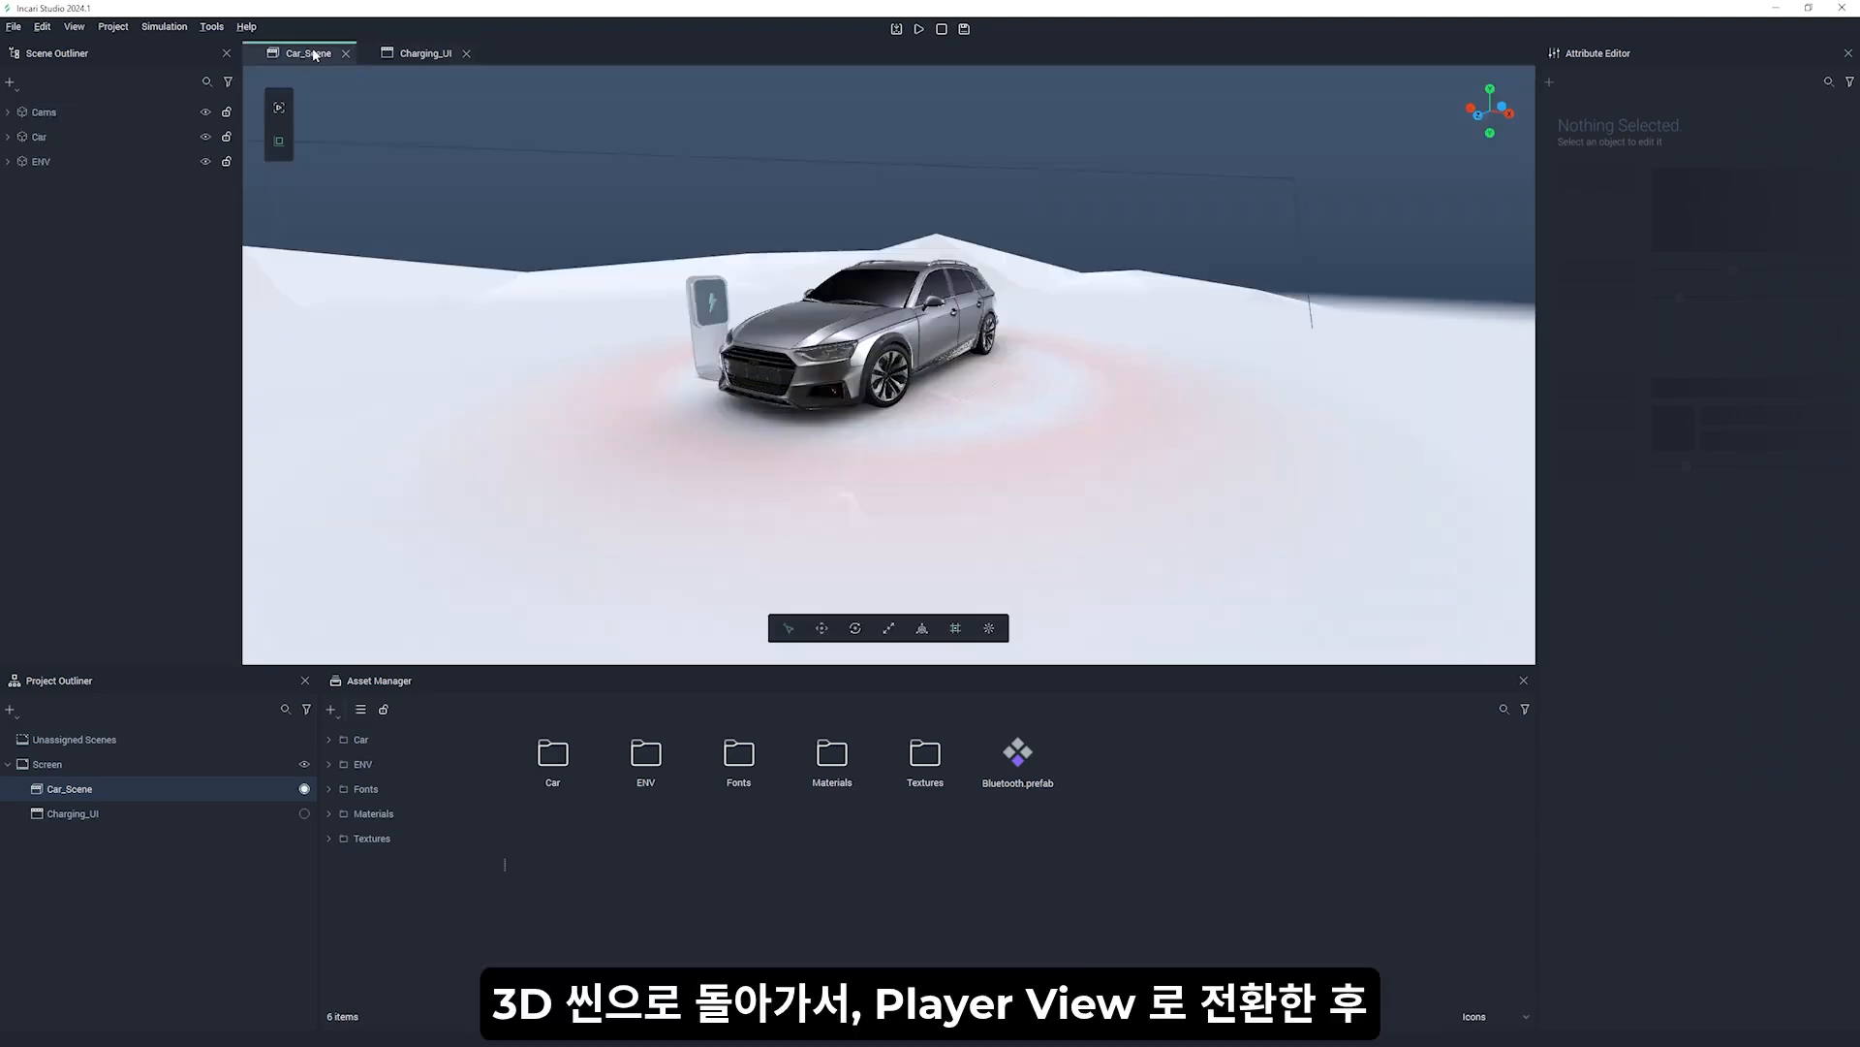
- Show Car_Scene in Player View and create an overlay named Charging_UI that uses the Charging_UI 2D scene
{"action": "left_click", "coordinate": [279, 109]}
{"action": "left_click", "coordinate": [10, 82]}
{"action": "left_click", "coordinate": [79, 307]}
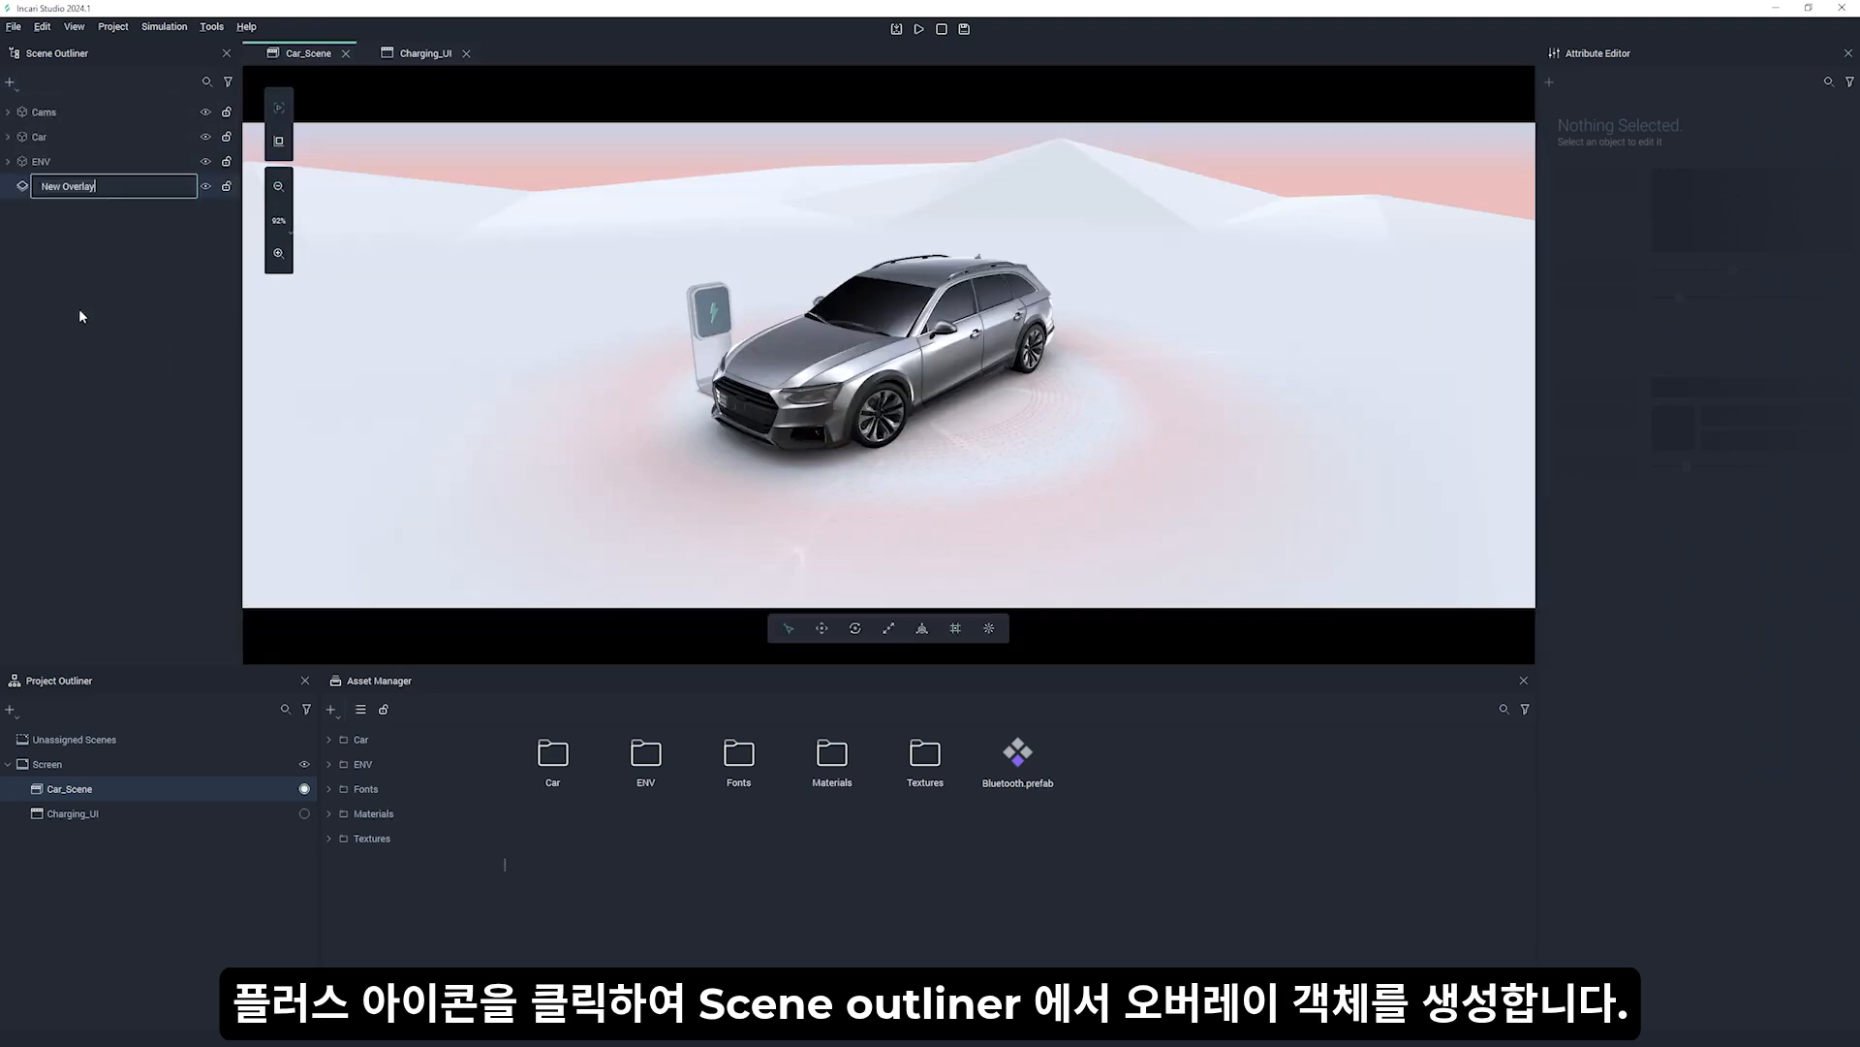
{"action": "type", "text": "Char"}
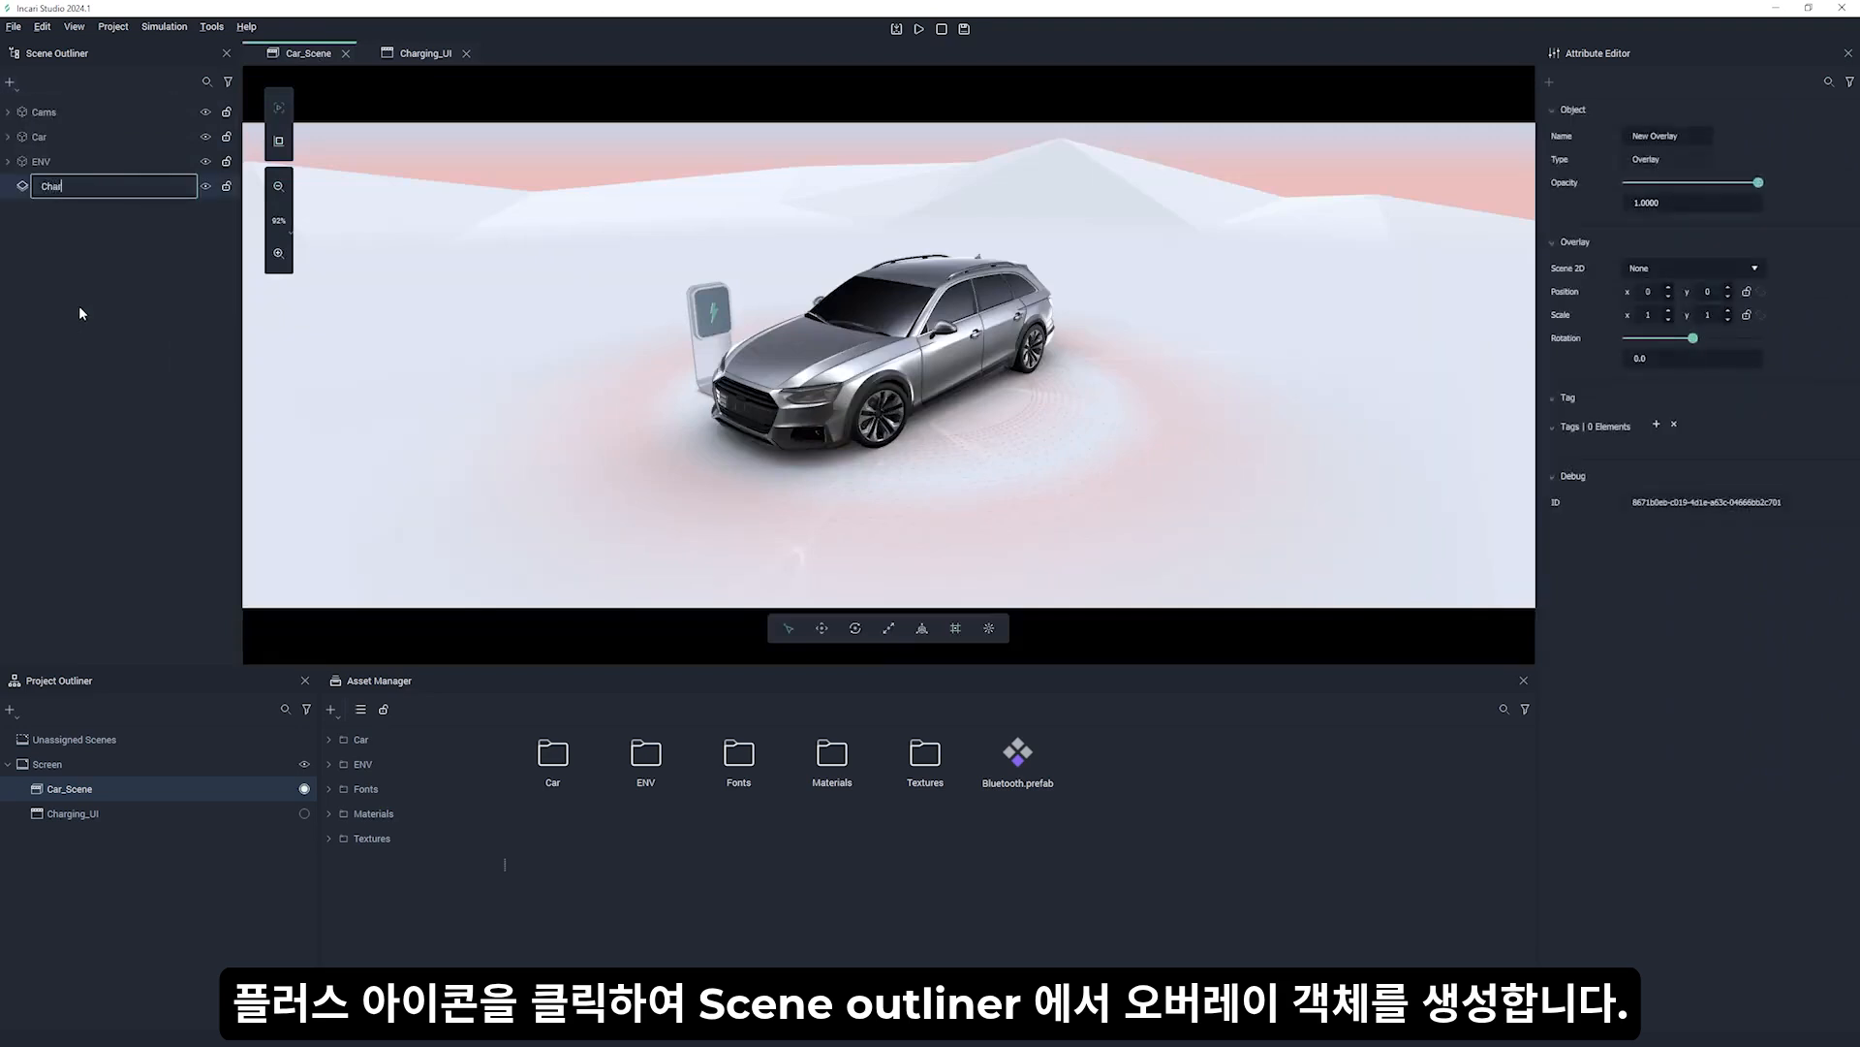
{"action": "type", "text": "ging"}
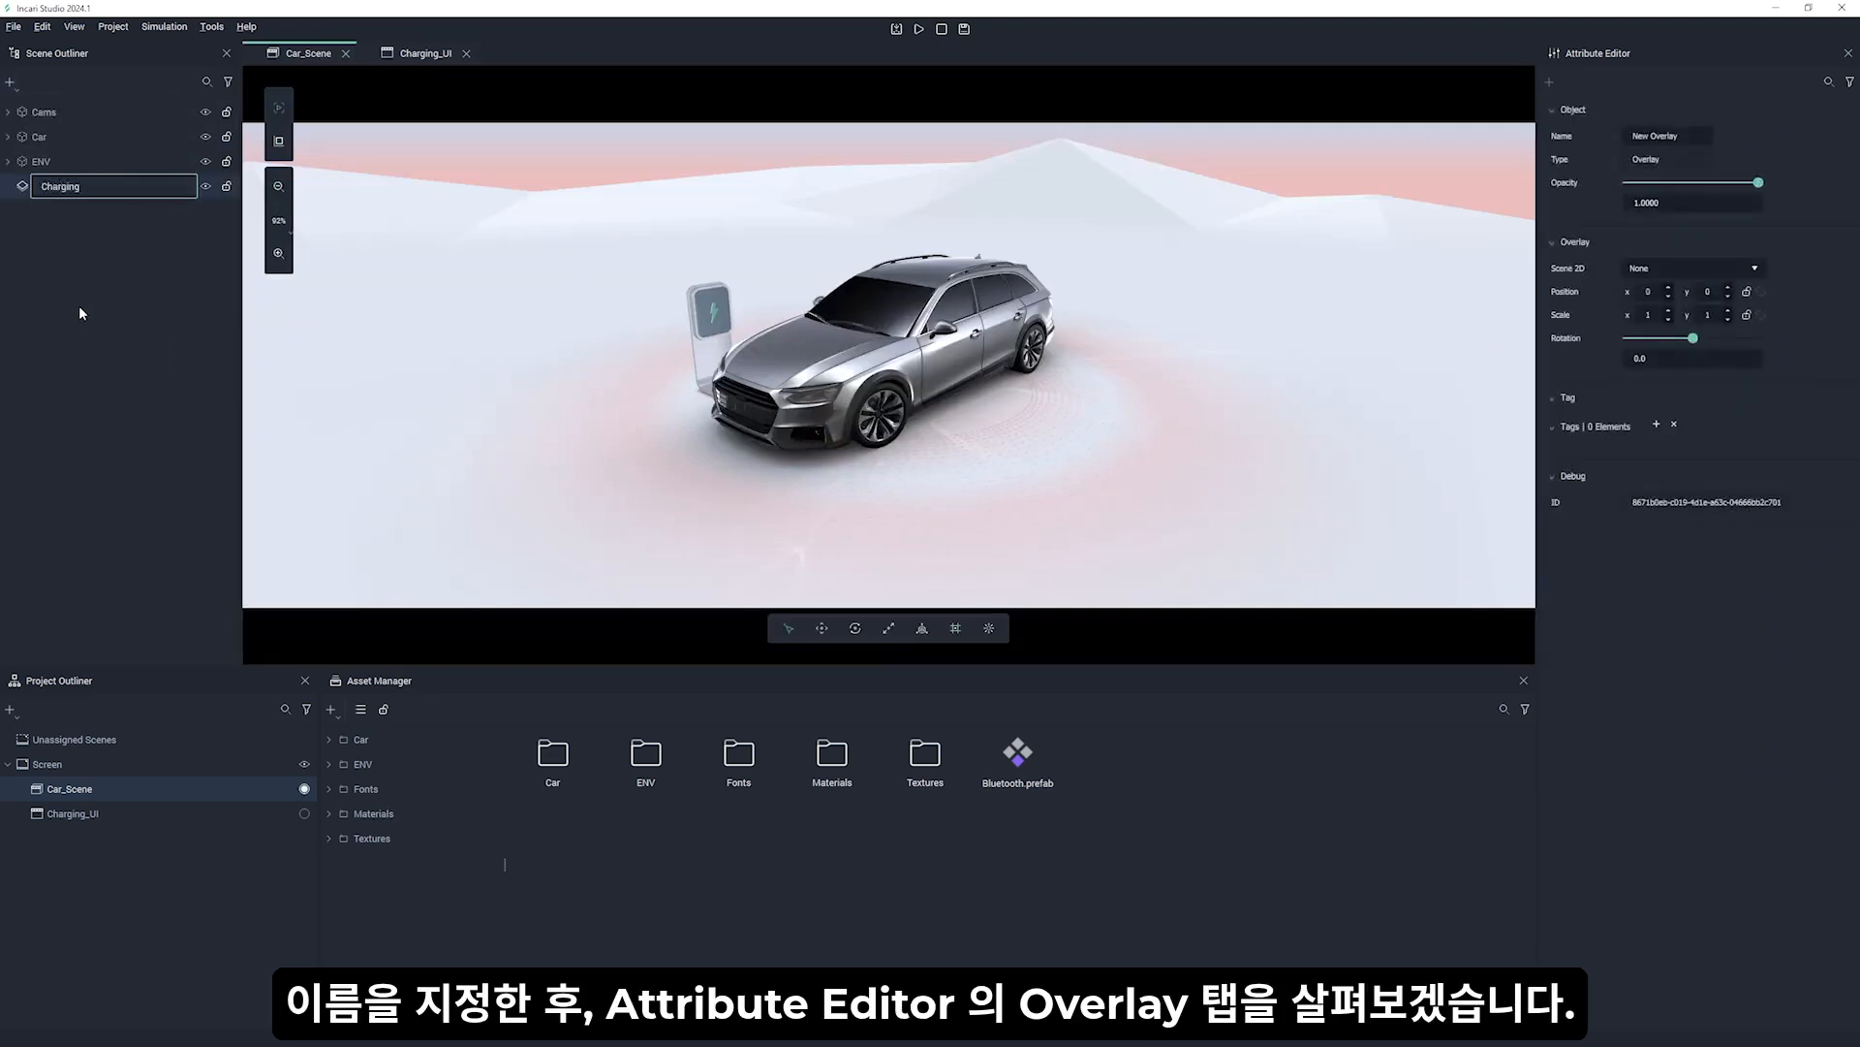
{"action": "type", "text": "_UI"}
{"action": "key", "text": "Return"}
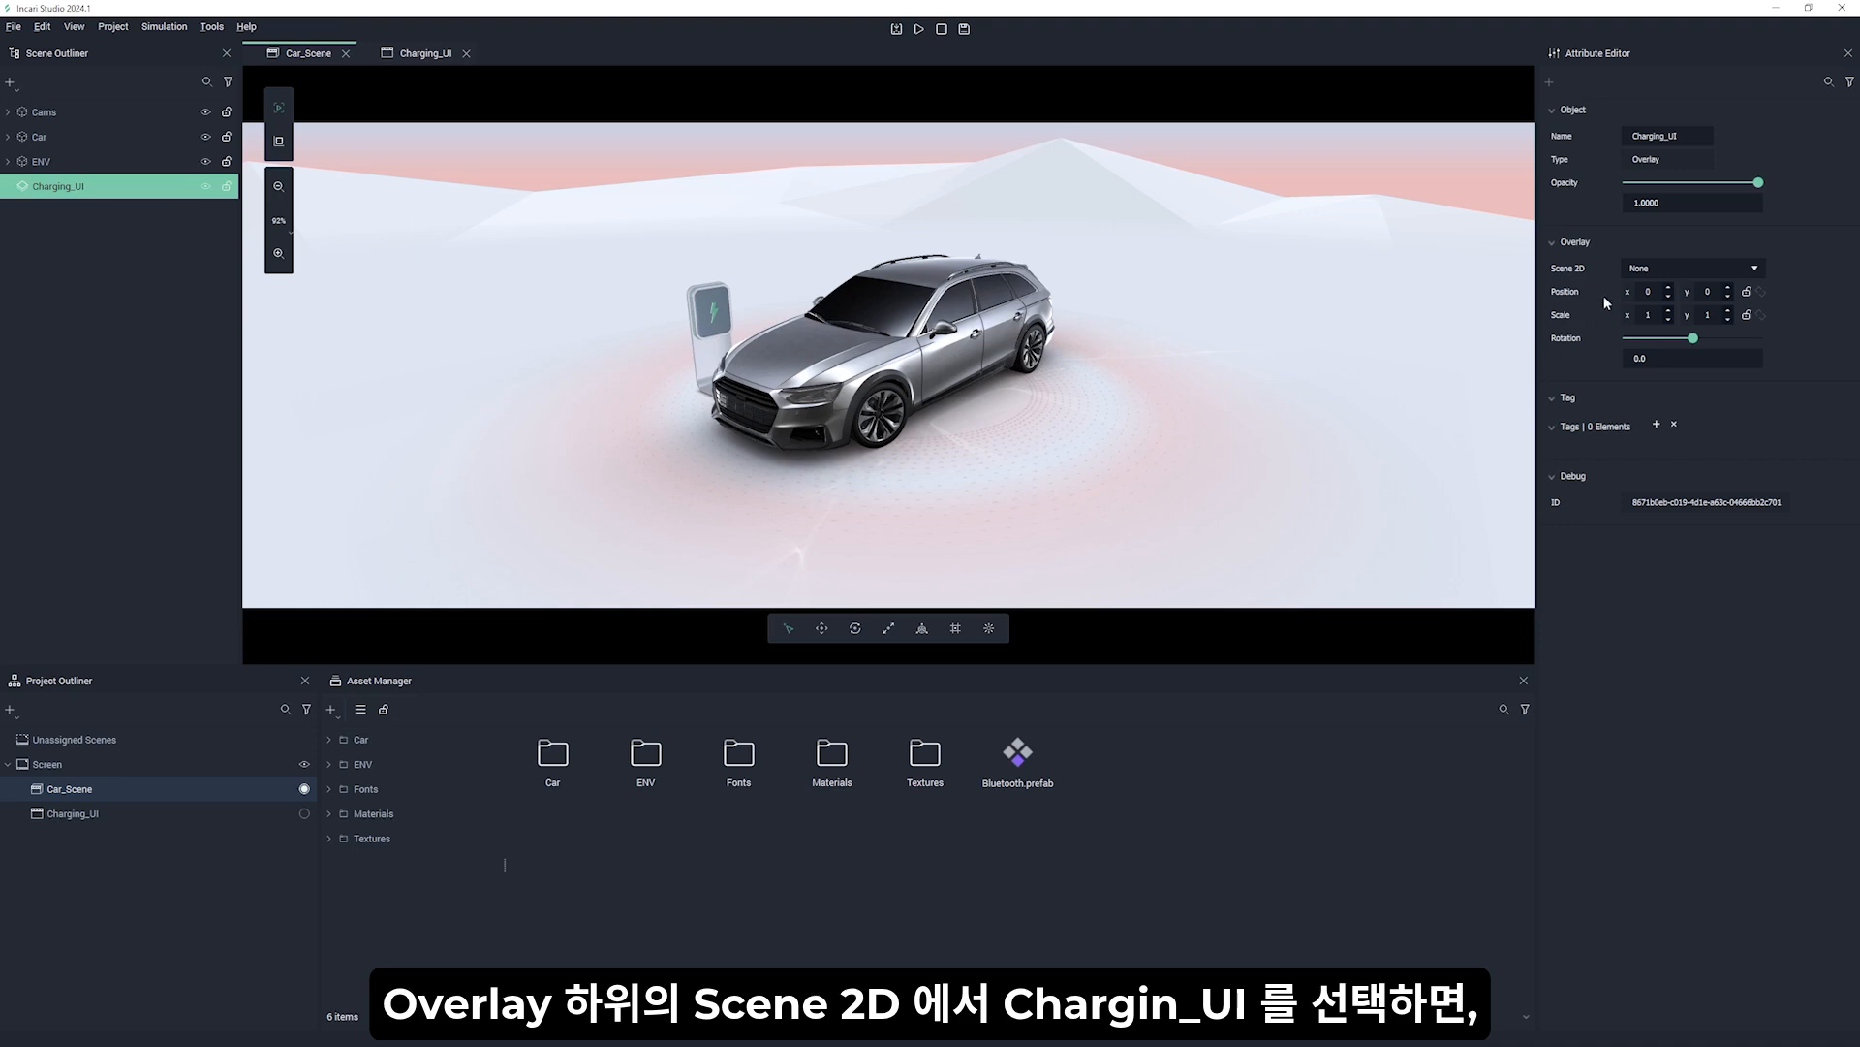
{"action": "left_click", "coordinate": [1756, 267]}
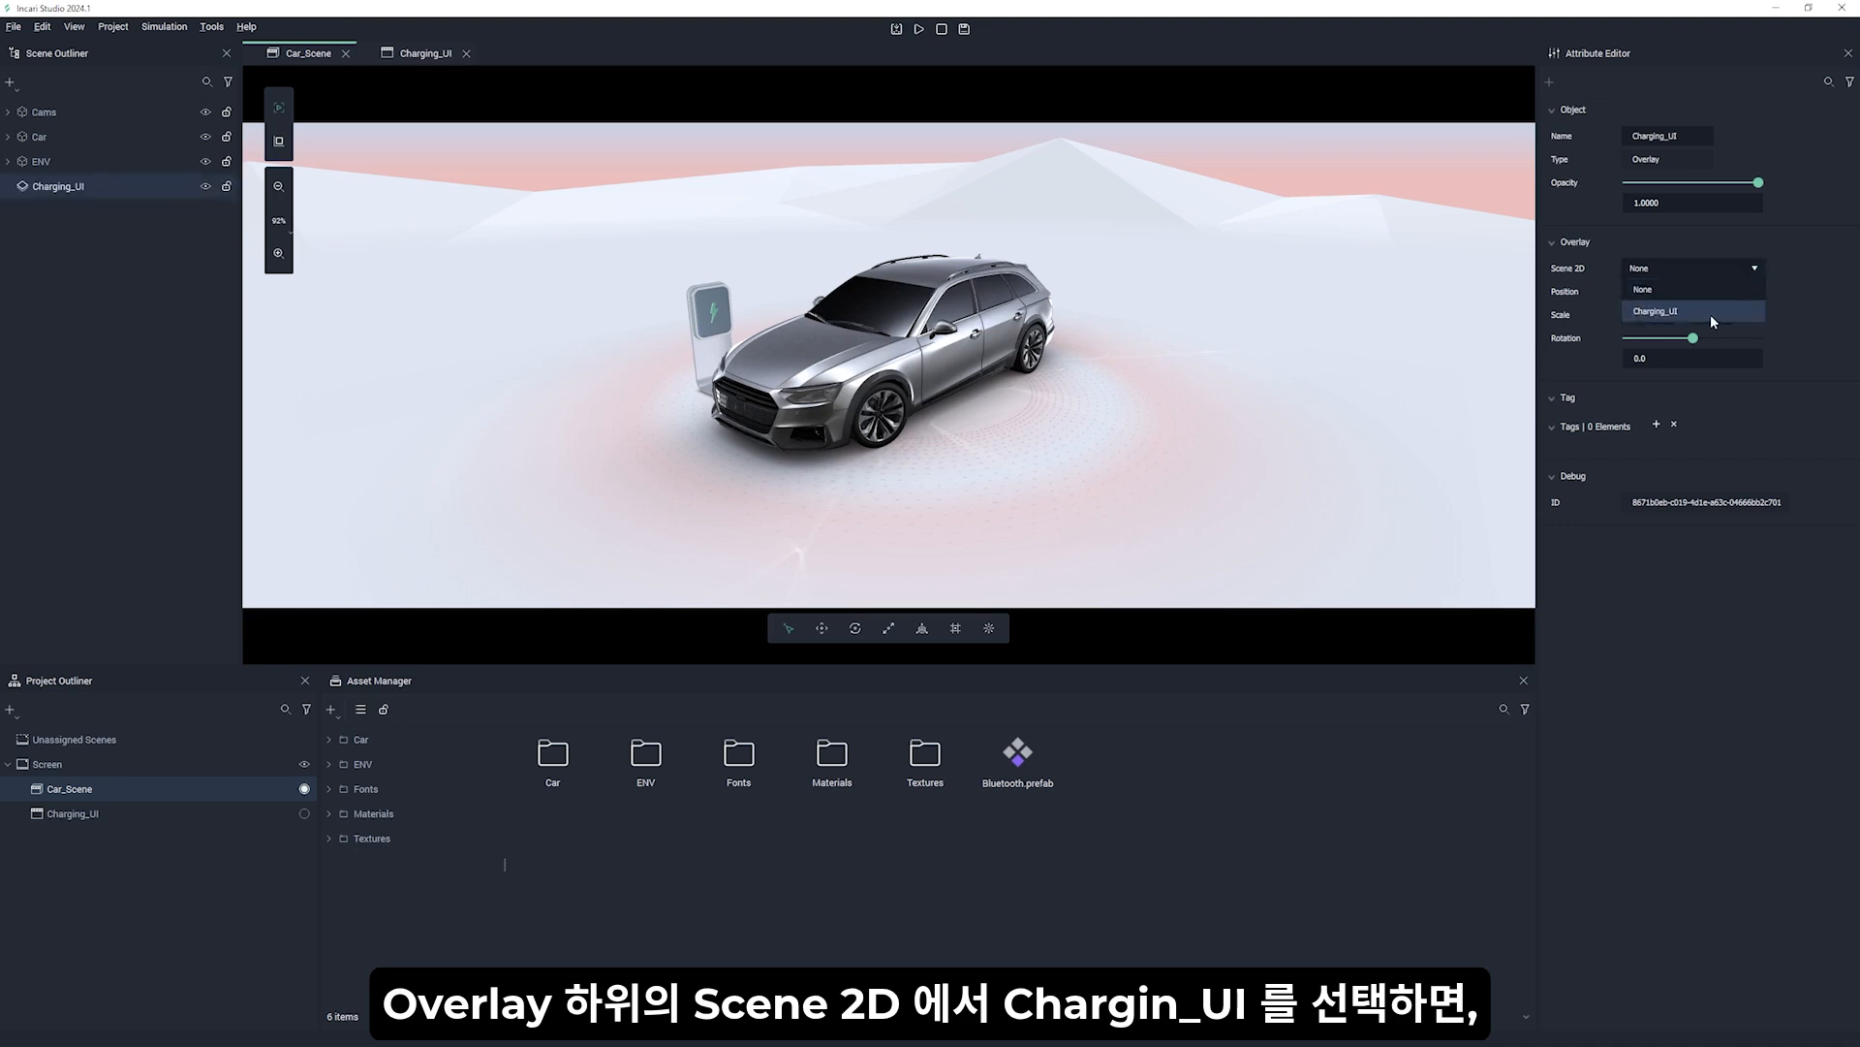
{"action": "left_click", "coordinate": [1712, 314]}
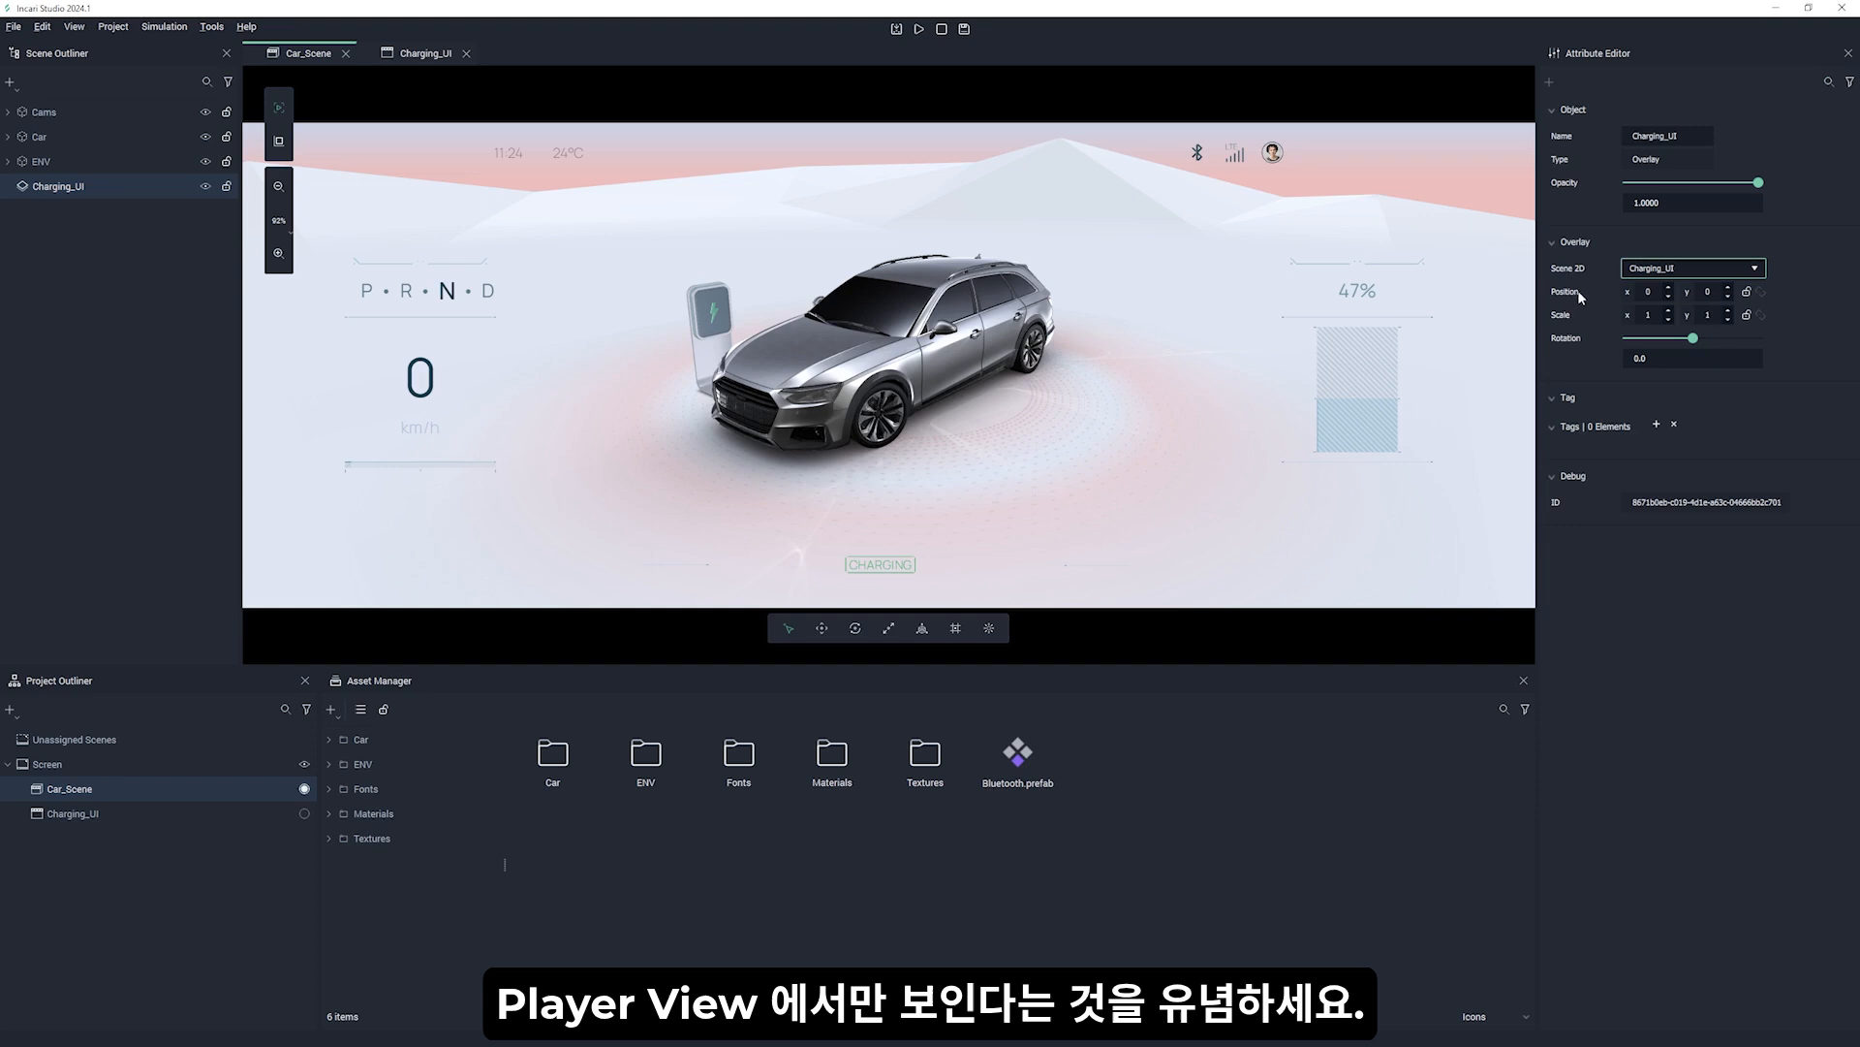
- Adjust the Charging_UI overlay's position, shifting X to -44 and also changing Y
{"action": "middle_click_drag", "start_coordinate": [1649, 295], "coordinate": [1653, 296]}
{"action": "scroll", "coordinate": [1653, 297], "scroll_direction": "down", "scroll_amount": 3}
{"action": "scroll", "coordinate": [1718, 298], "scroll_direction": "down", "scroll_amount": 1}
{"action": "scroll", "coordinate": [1718, 297], "scroll_direction": "up", "scroll_amount": 10}
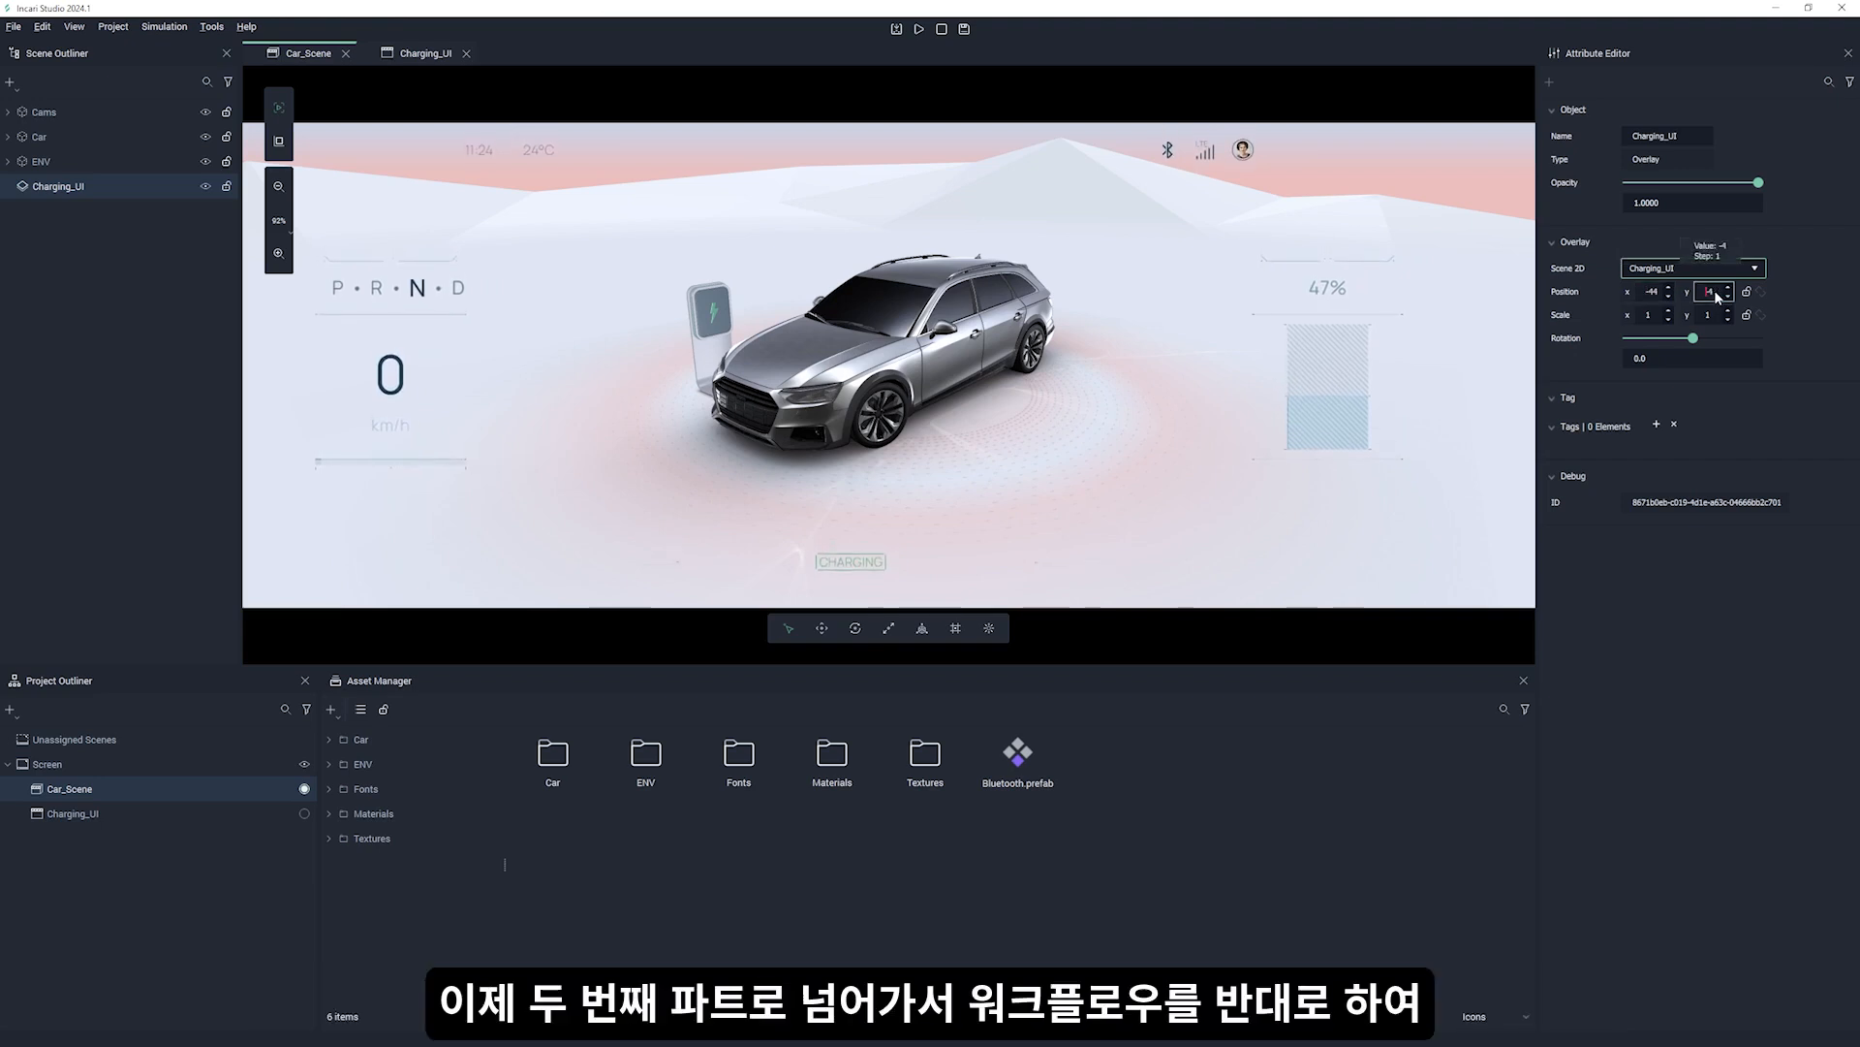
{"action": "scroll", "coordinate": [1718, 296], "scroll_direction": "up", "scroll_amount": 20}
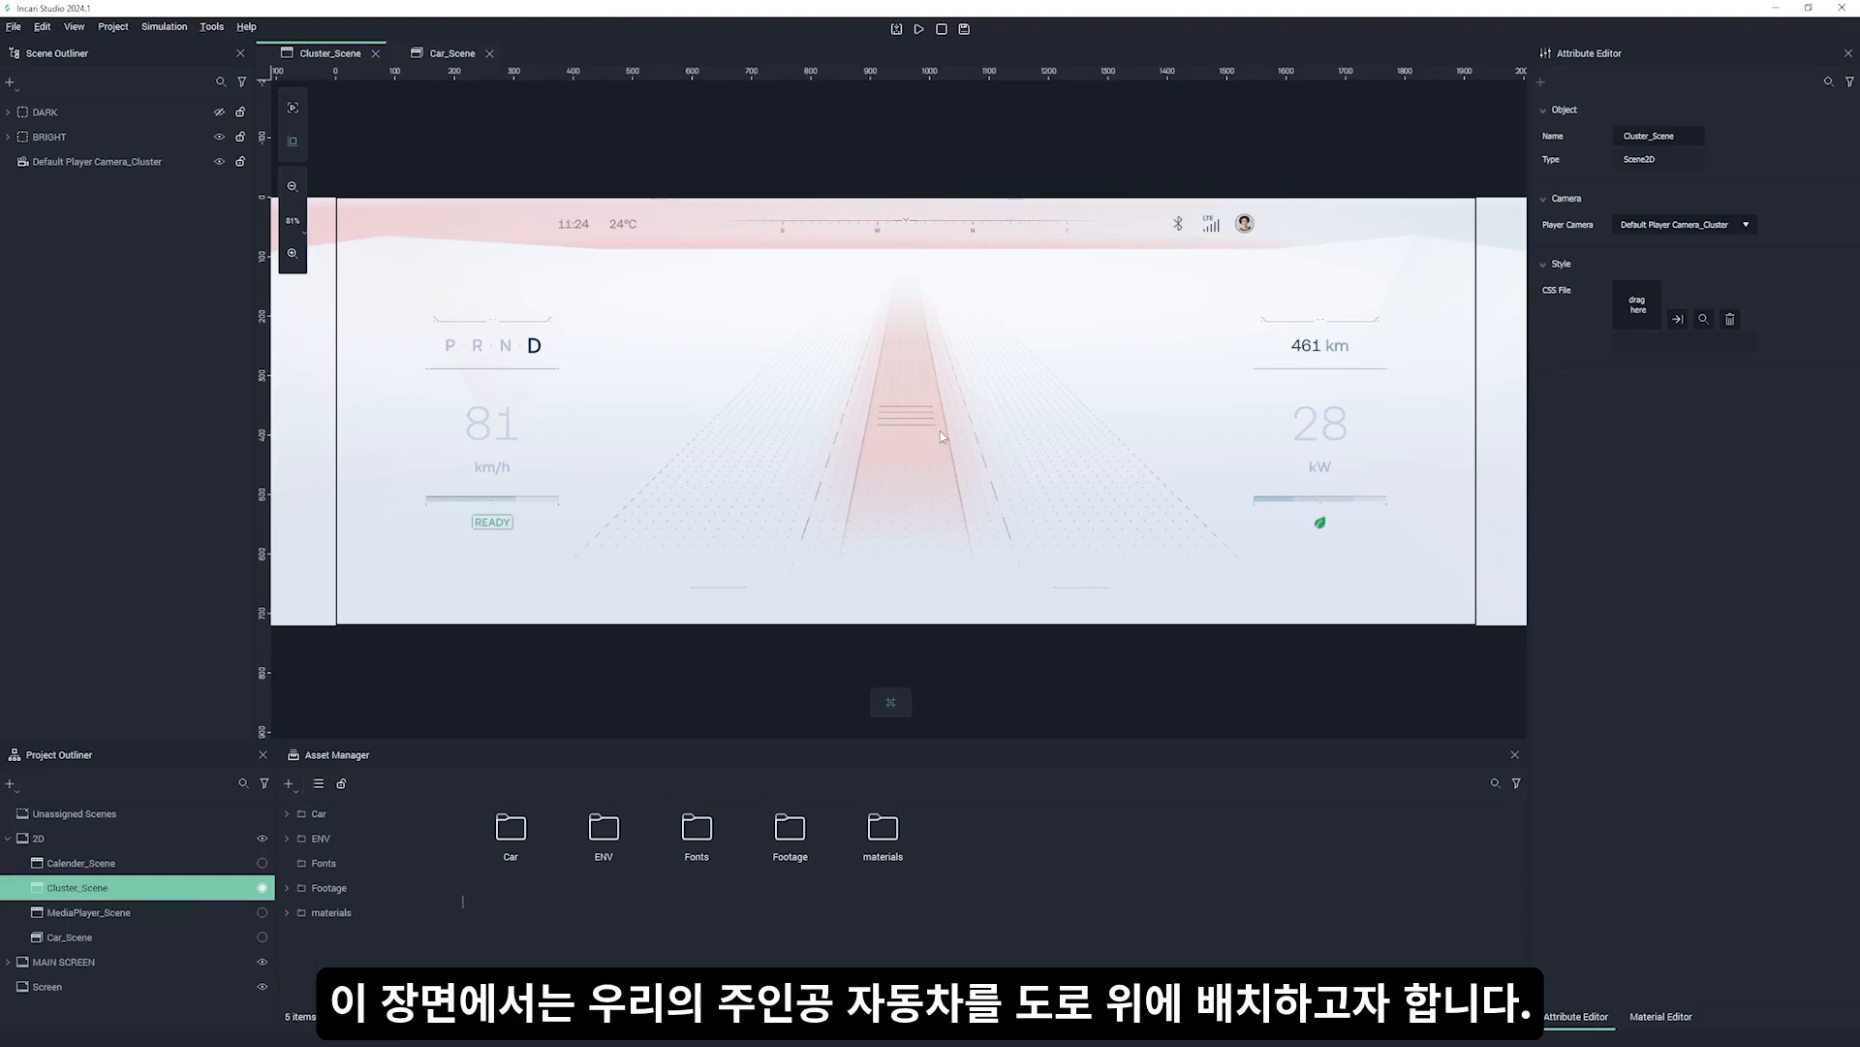
- In Car_Scene, enable Render To Texture on Rear_Top_Cam with MSAA 16x anti-aliasing and a Transparent background
{"action": "left_click", "coordinate": [448, 53]}
{"action": "middle_click_drag", "start_coordinate": [764, 582], "coordinate": [683, 582]}
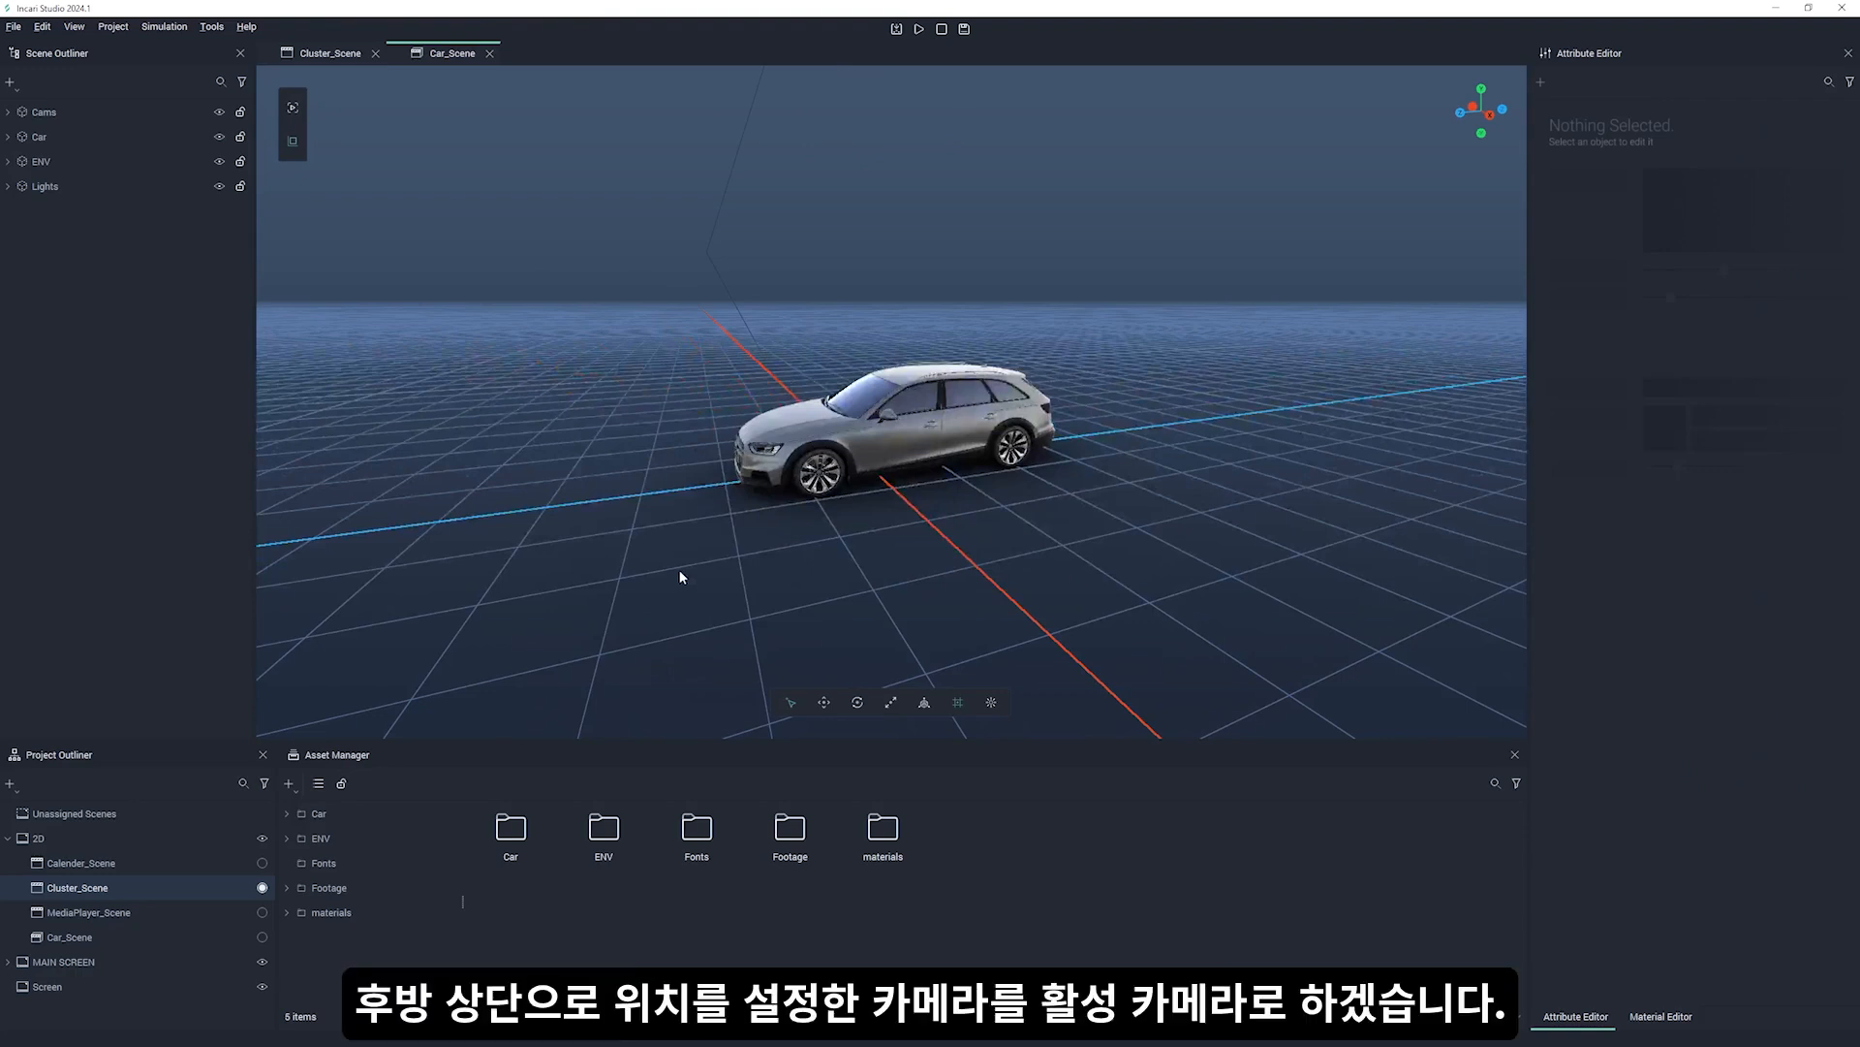
{"action": "left_click", "coordinate": [8, 112]}
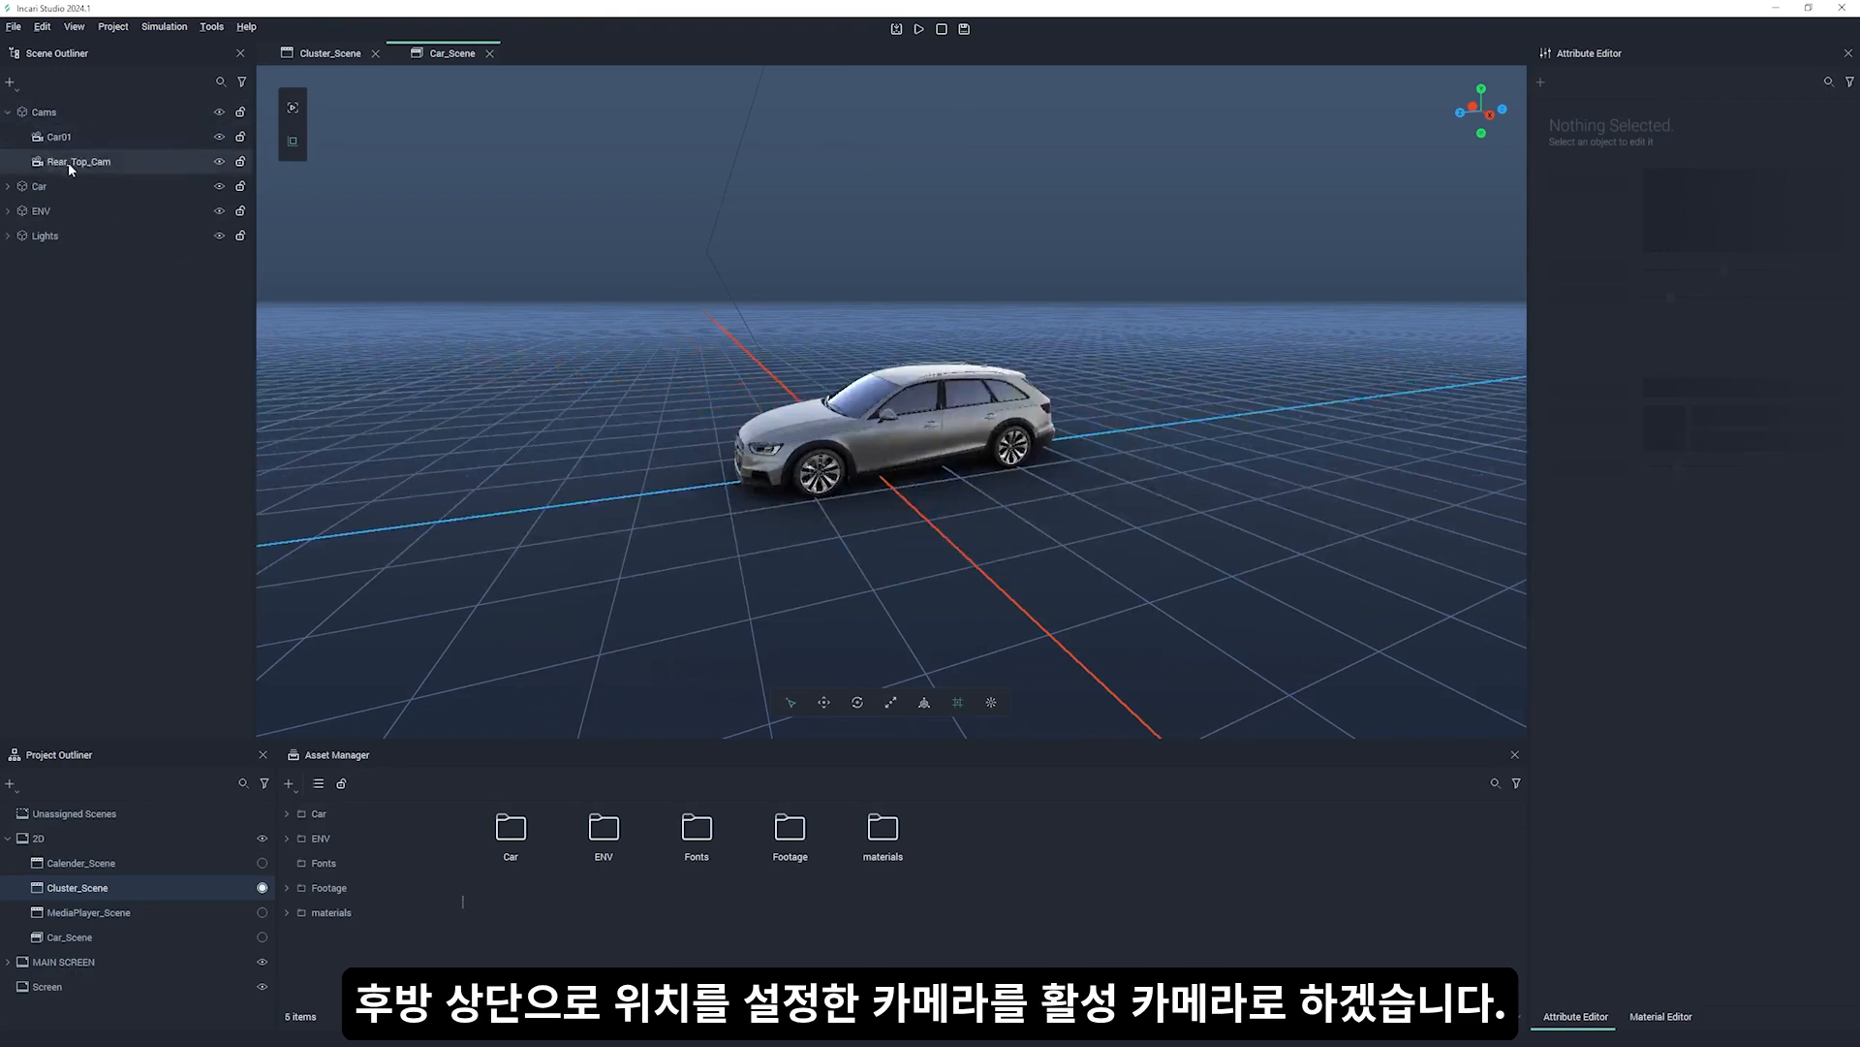
{"action": "left_click", "coordinate": [72, 162]}
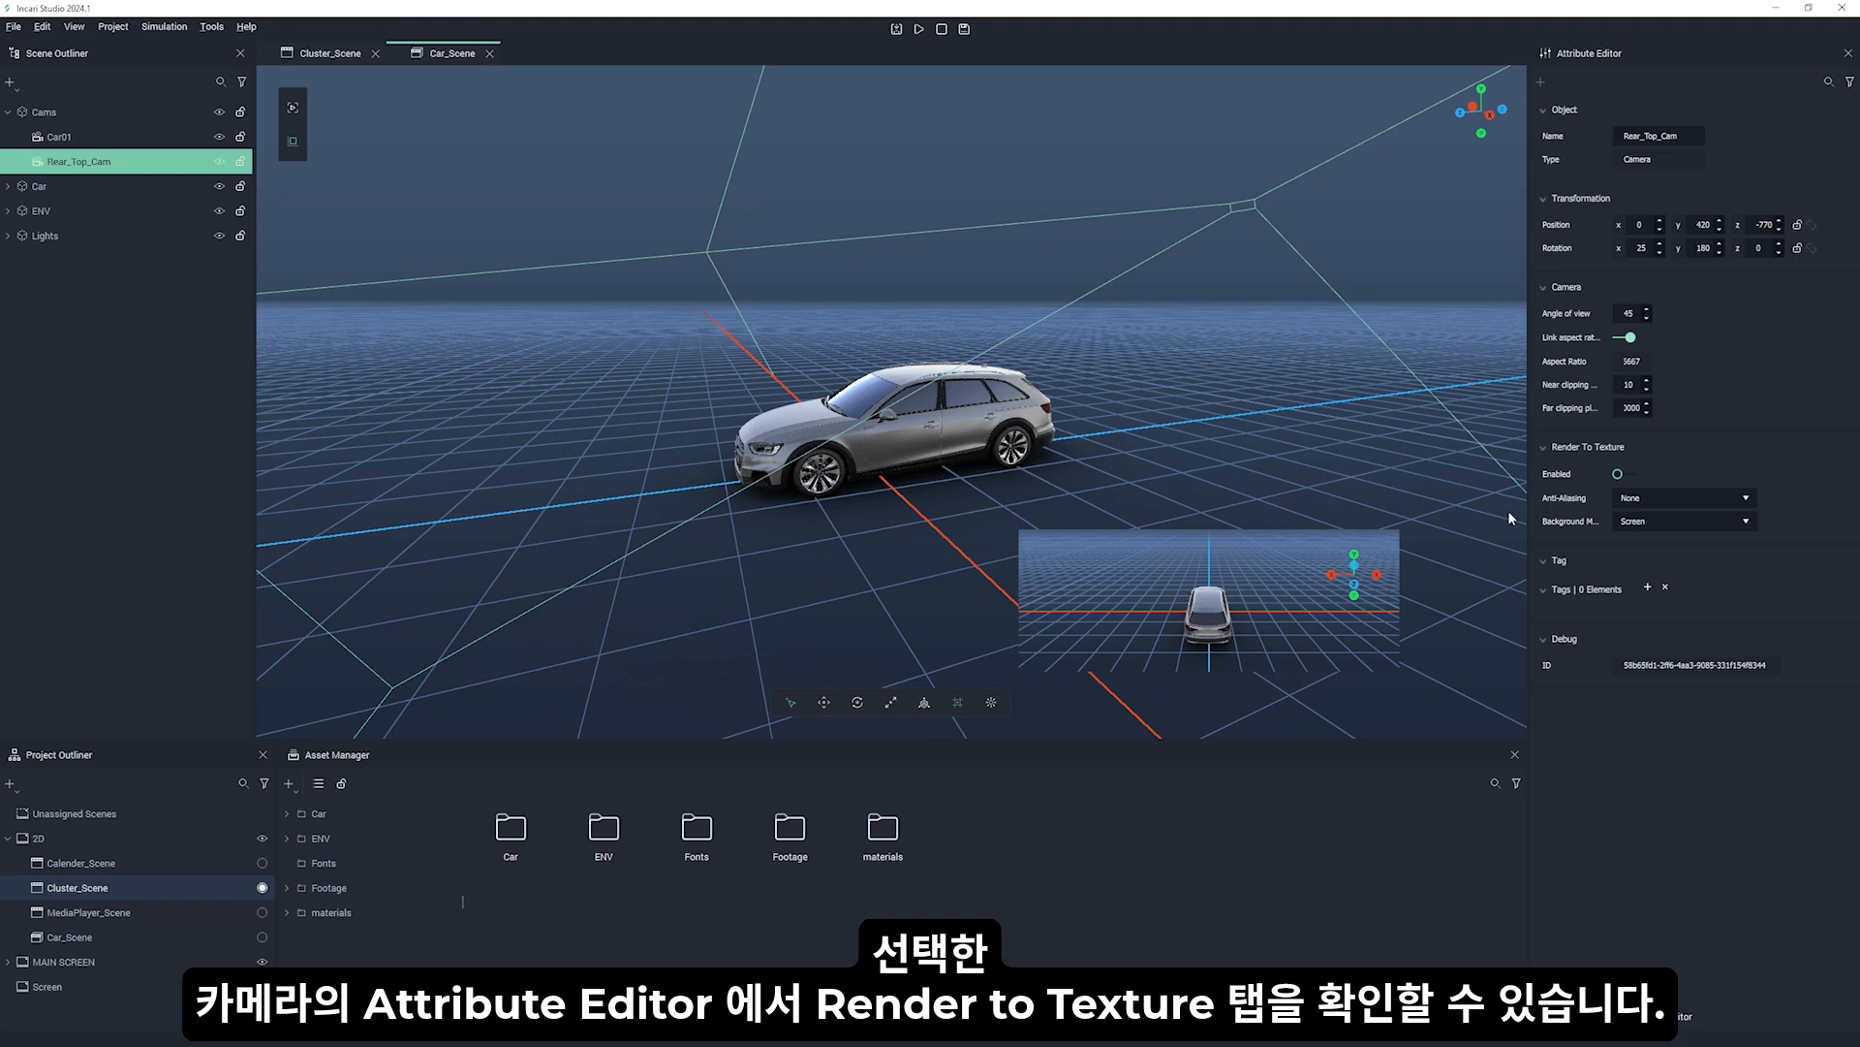
{"action": "left_click", "coordinate": [1617, 474]}
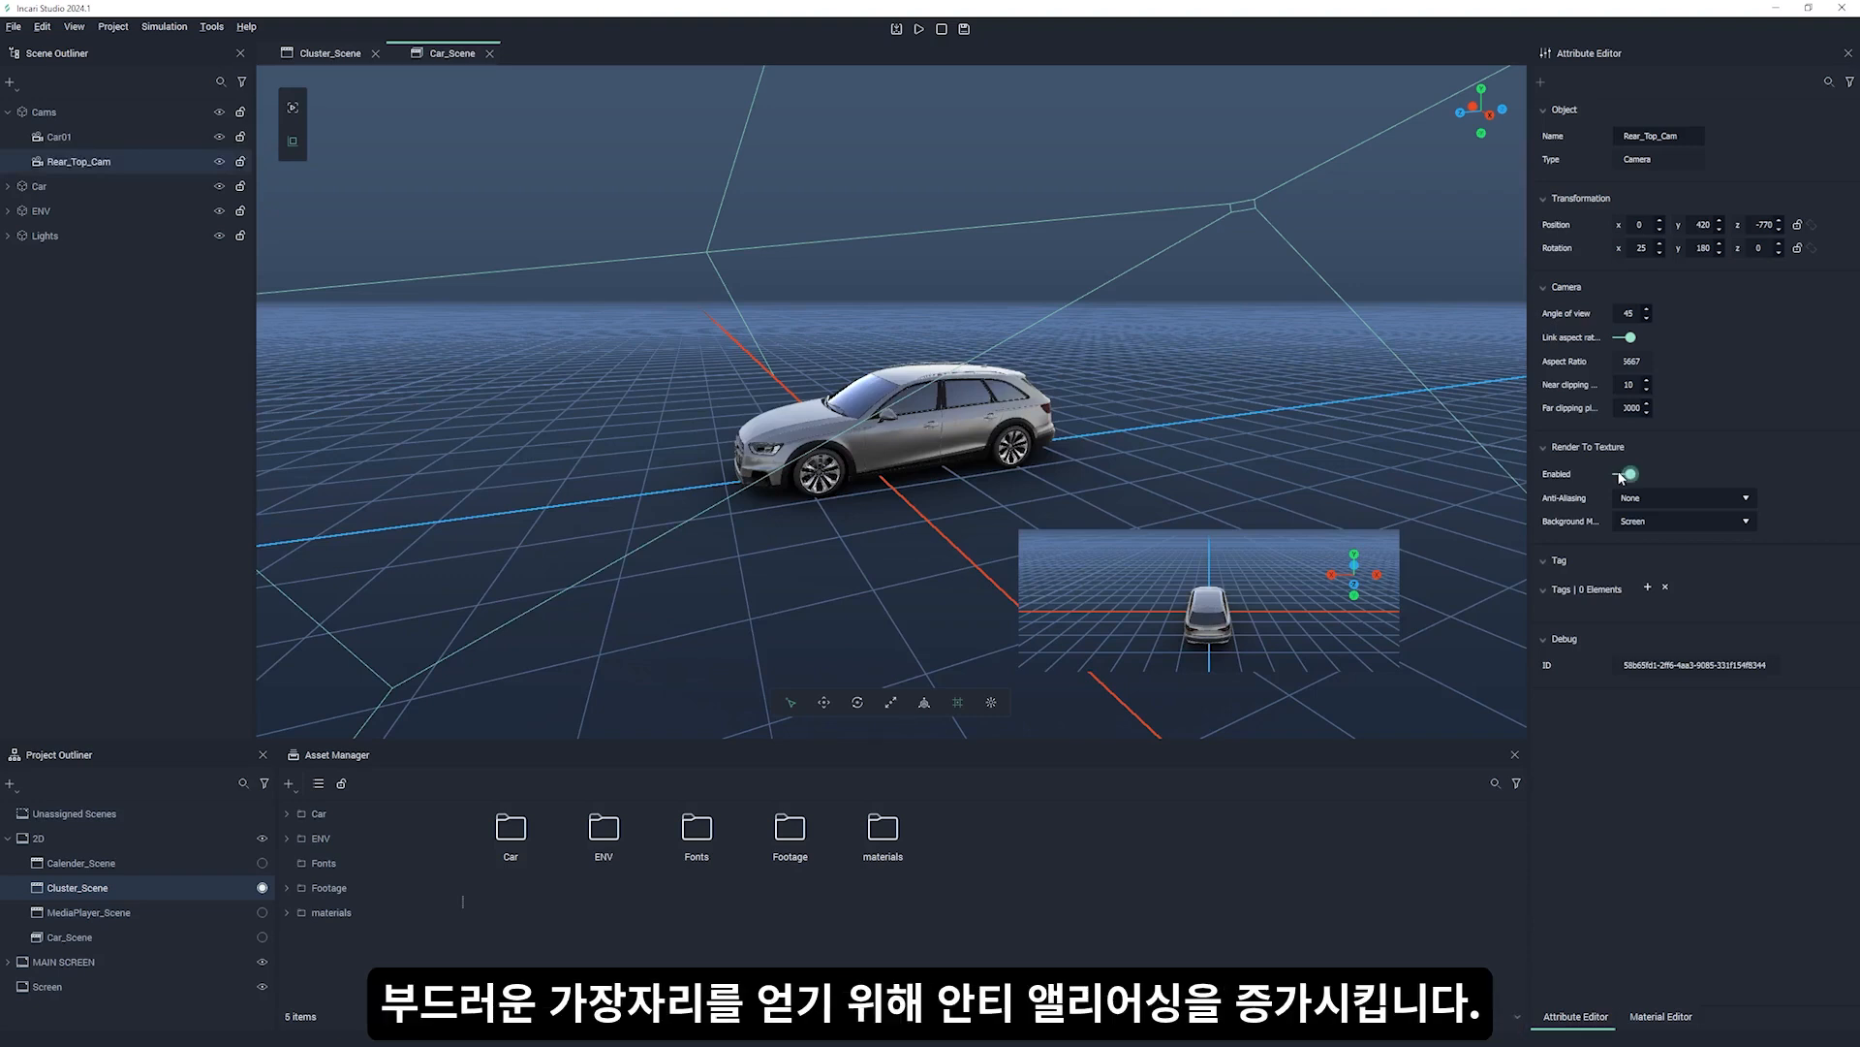
{"action": "left_click", "coordinate": [1647, 498]}
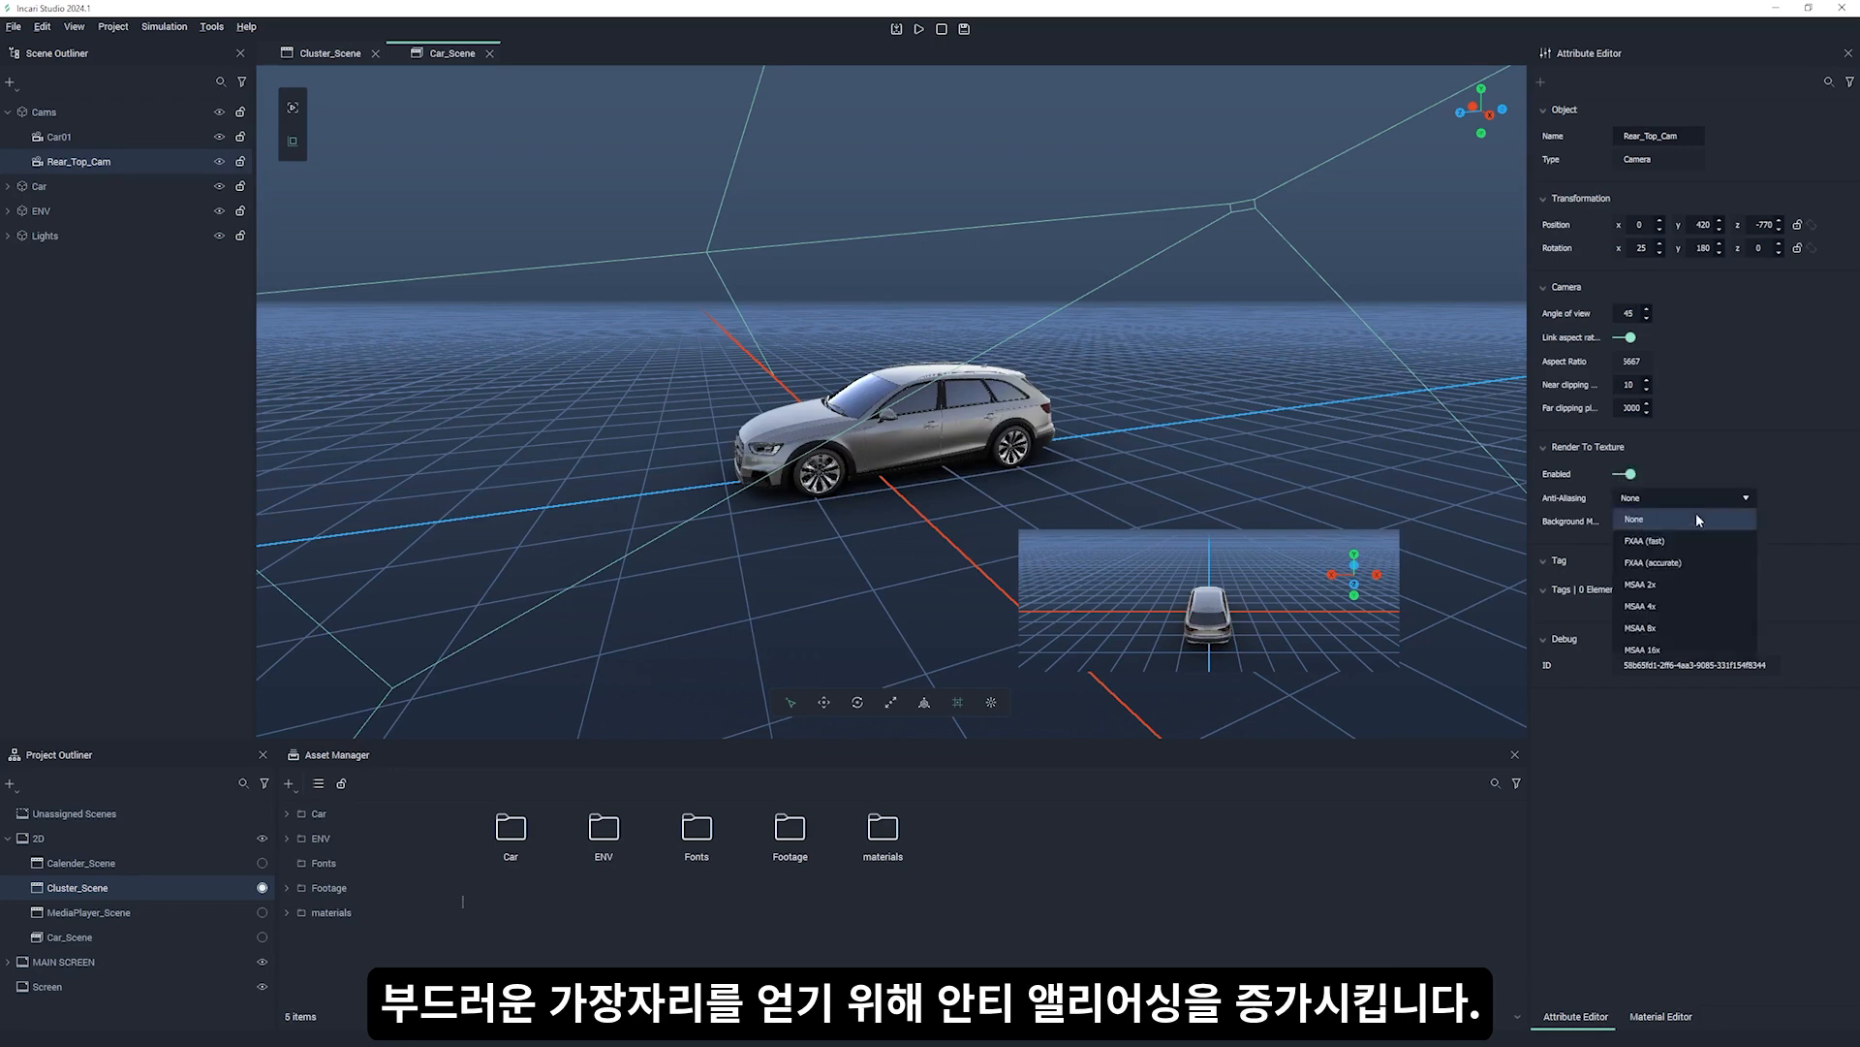
{"action": "left_click", "coordinate": [1687, 650]}
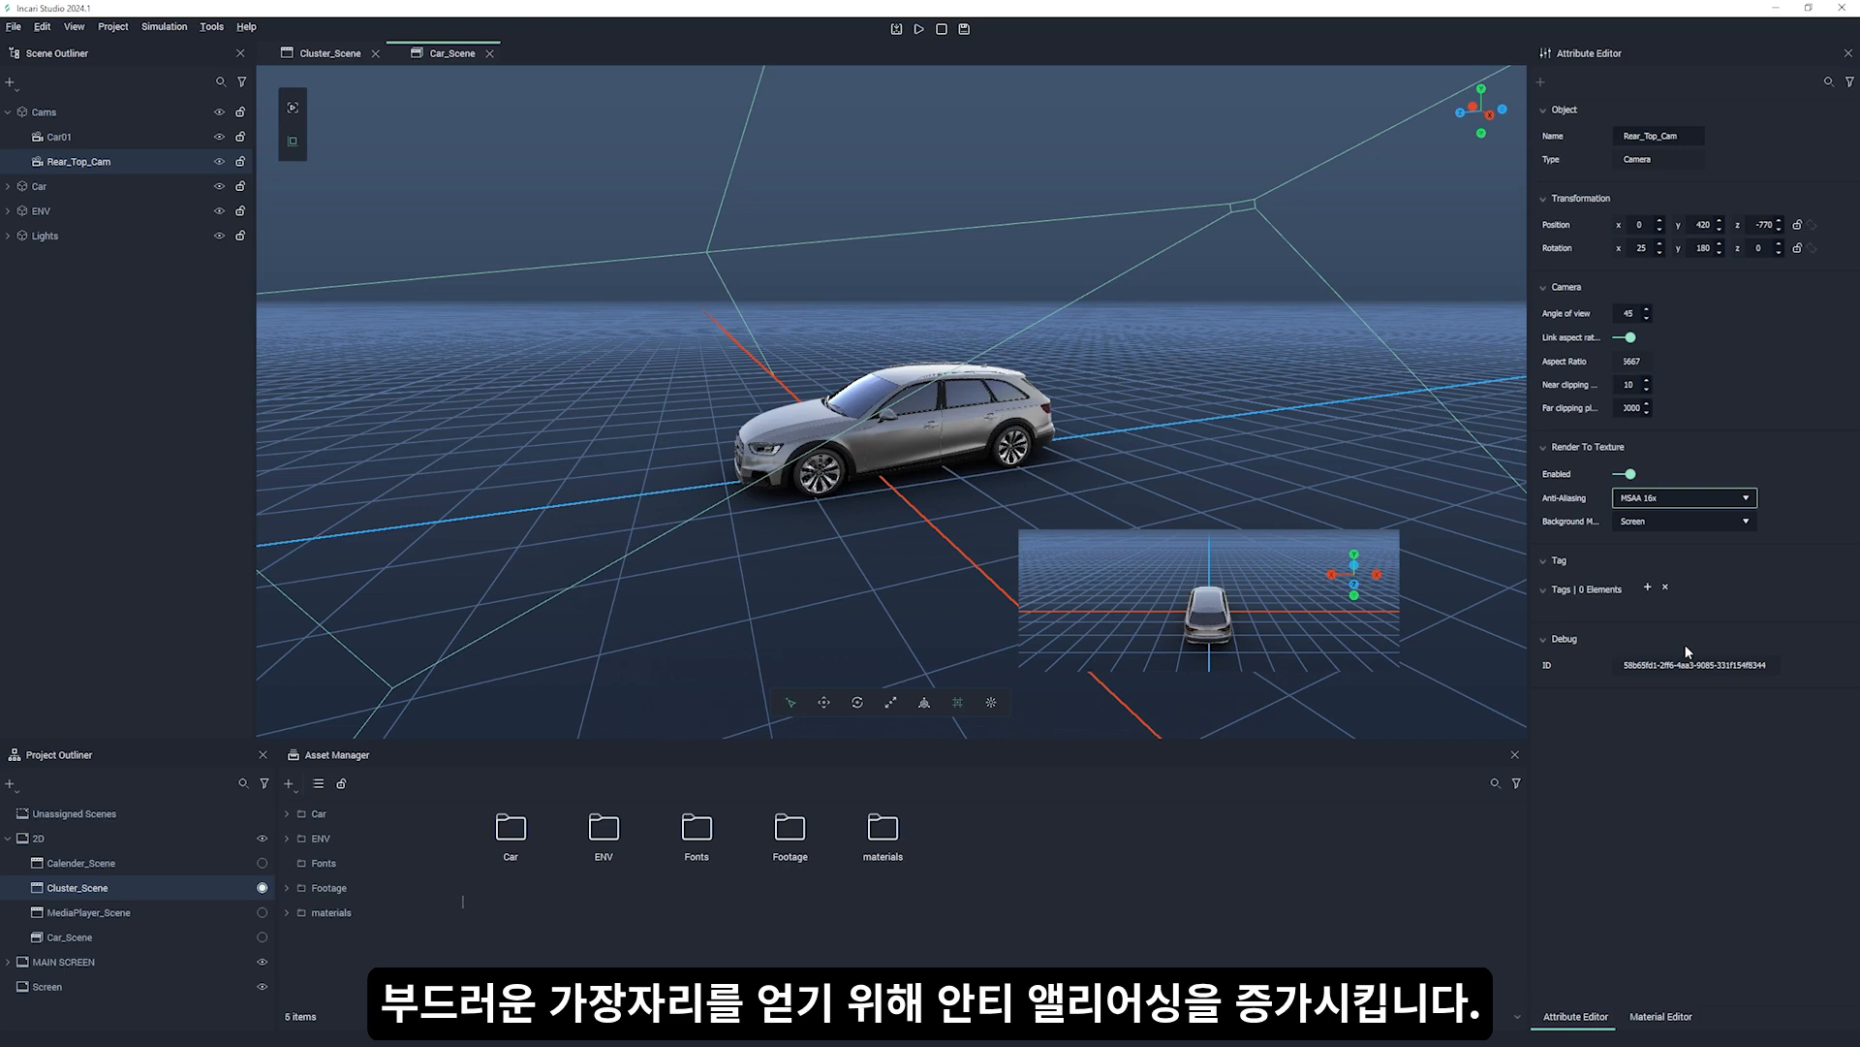
{"action": "left_click", "coordinate": [1733, 523]}
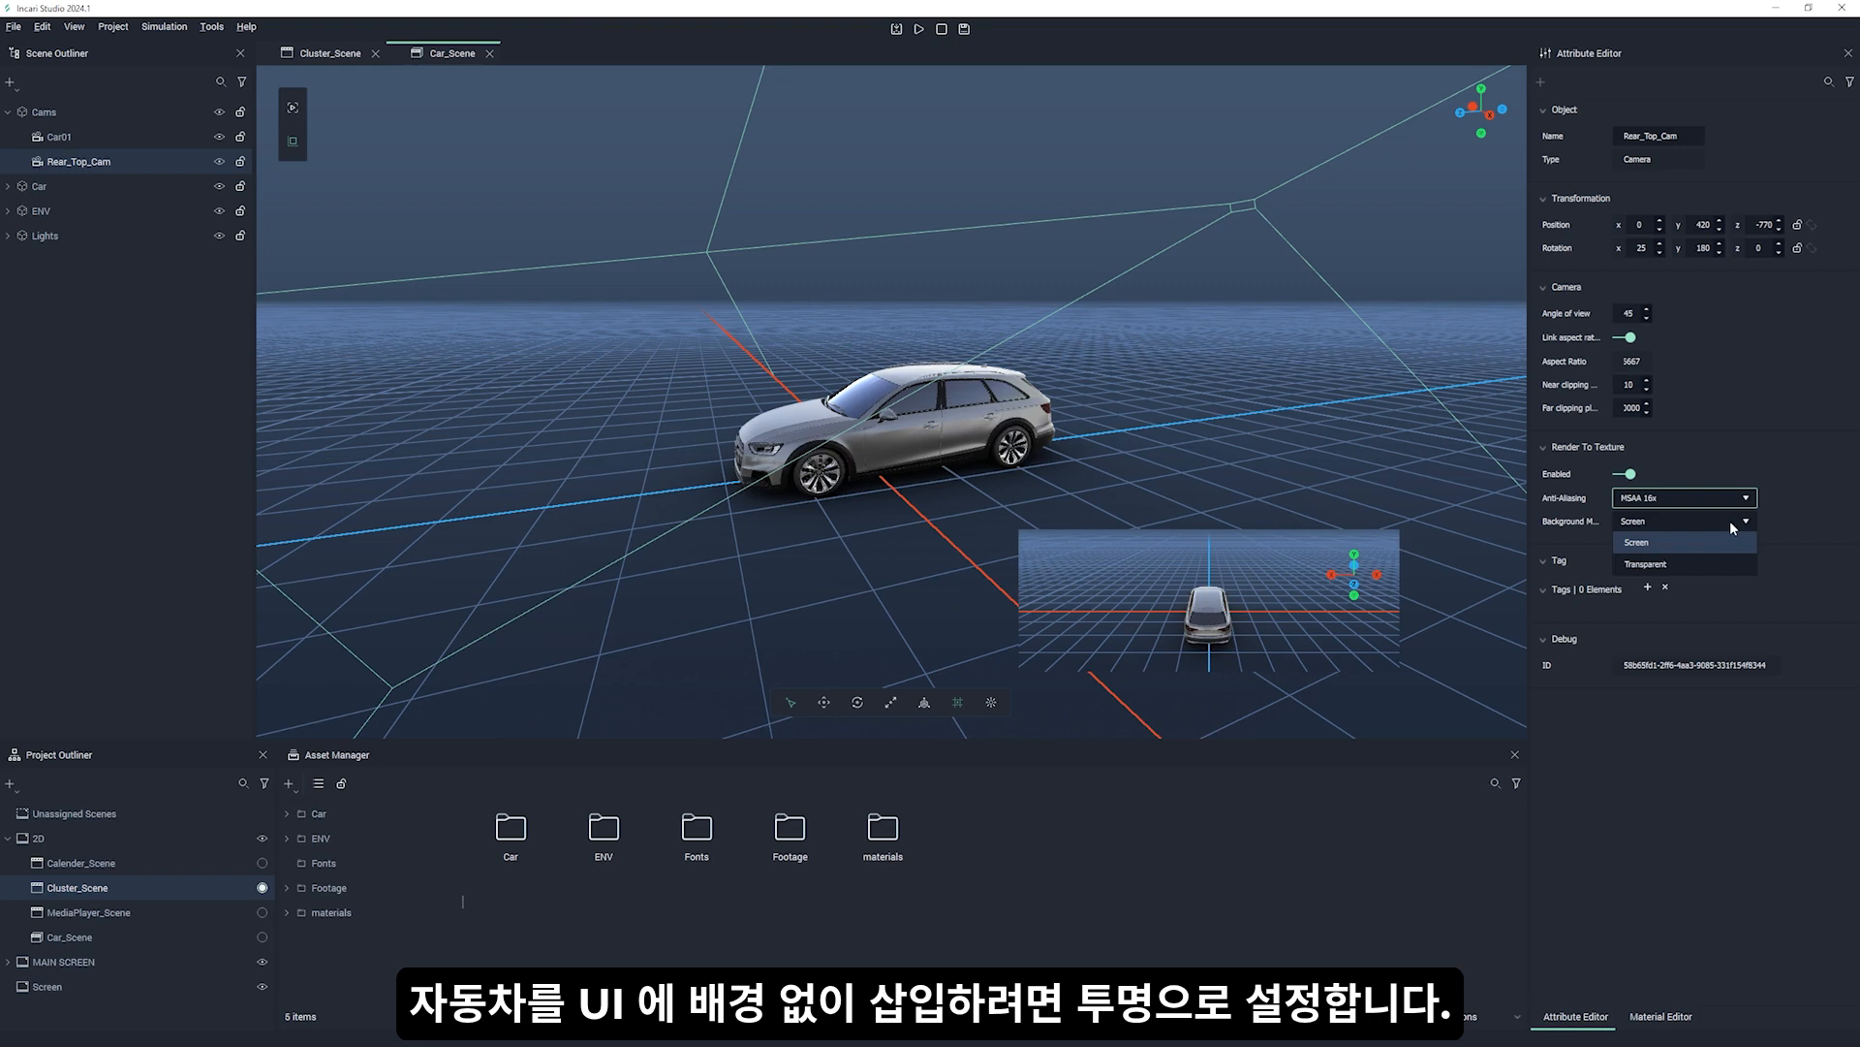
{"action": "left_click", "coordinate": [1665, 566]}
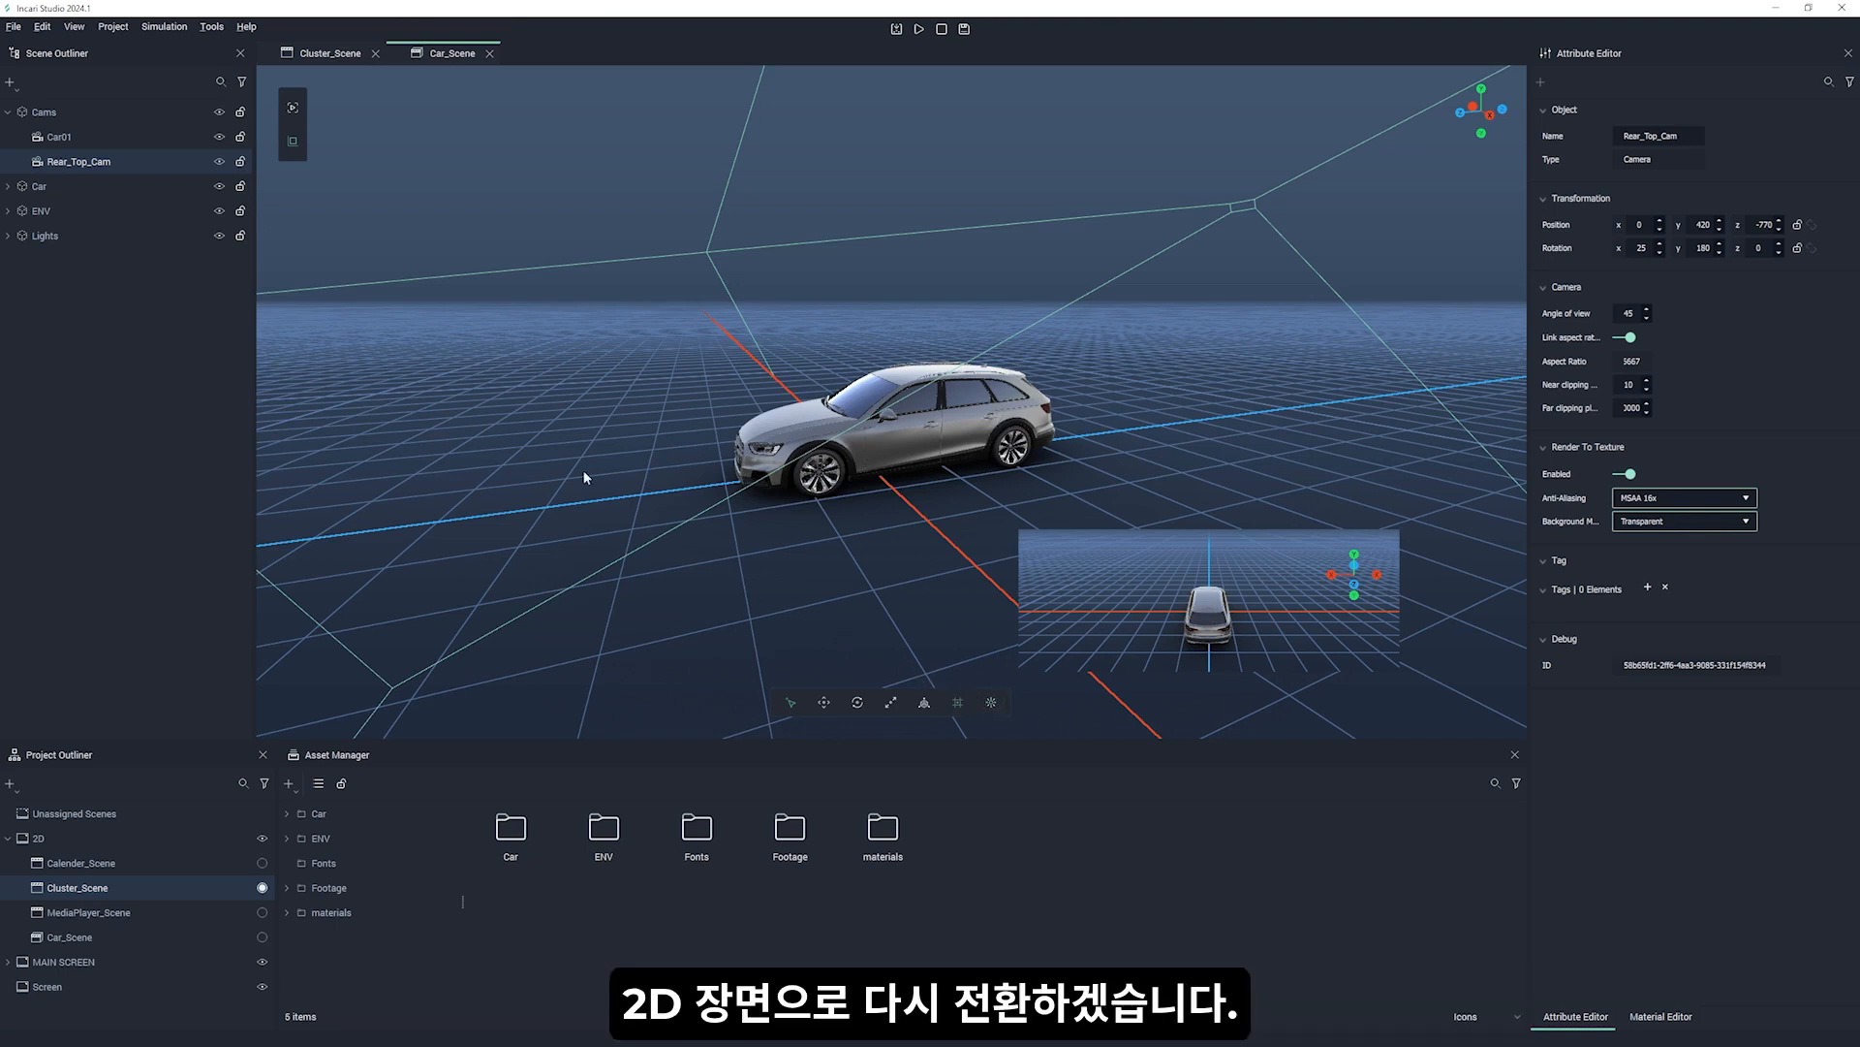
- Create a frame named Render_To_Texture_Car in Cluster_Scene
{"action": "left_click", "coordinate": [308, 55]}
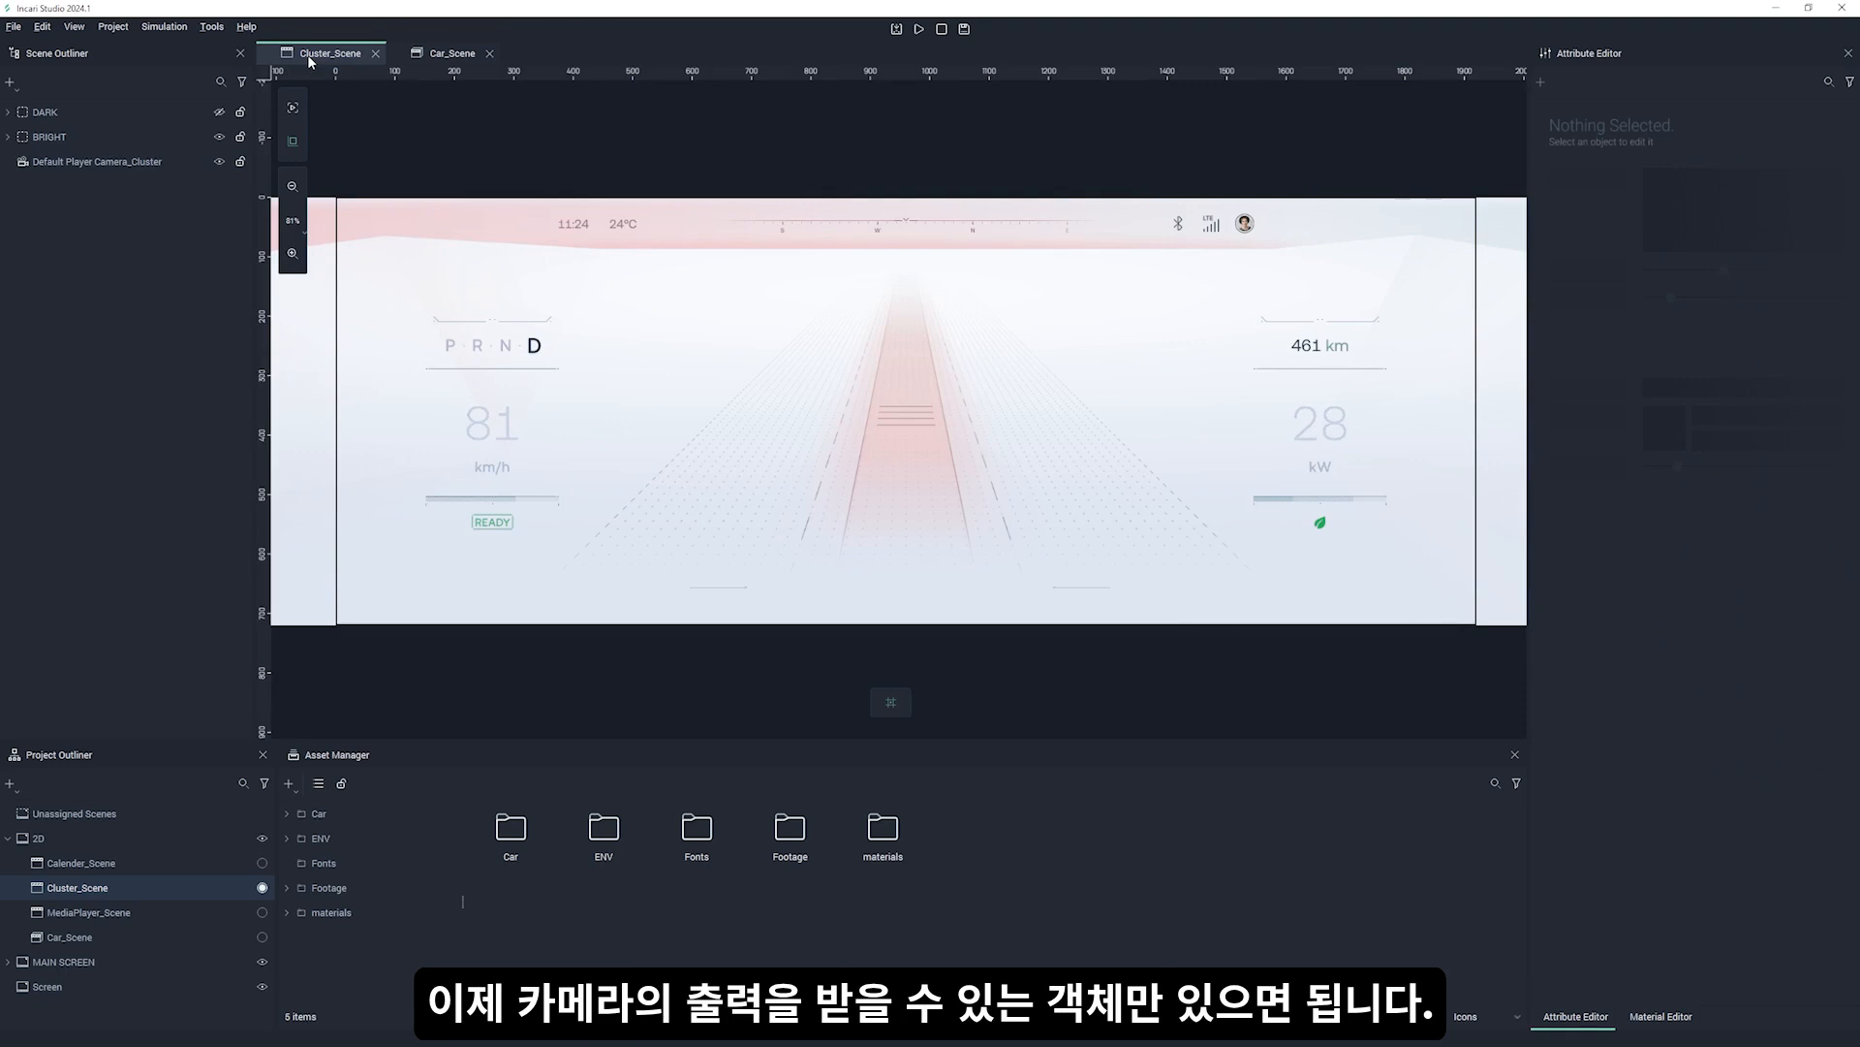
{"action": "right_click", "coordinate": [113, 219]}
{"action": "mouse_move", "coordinate": [177, 230]}
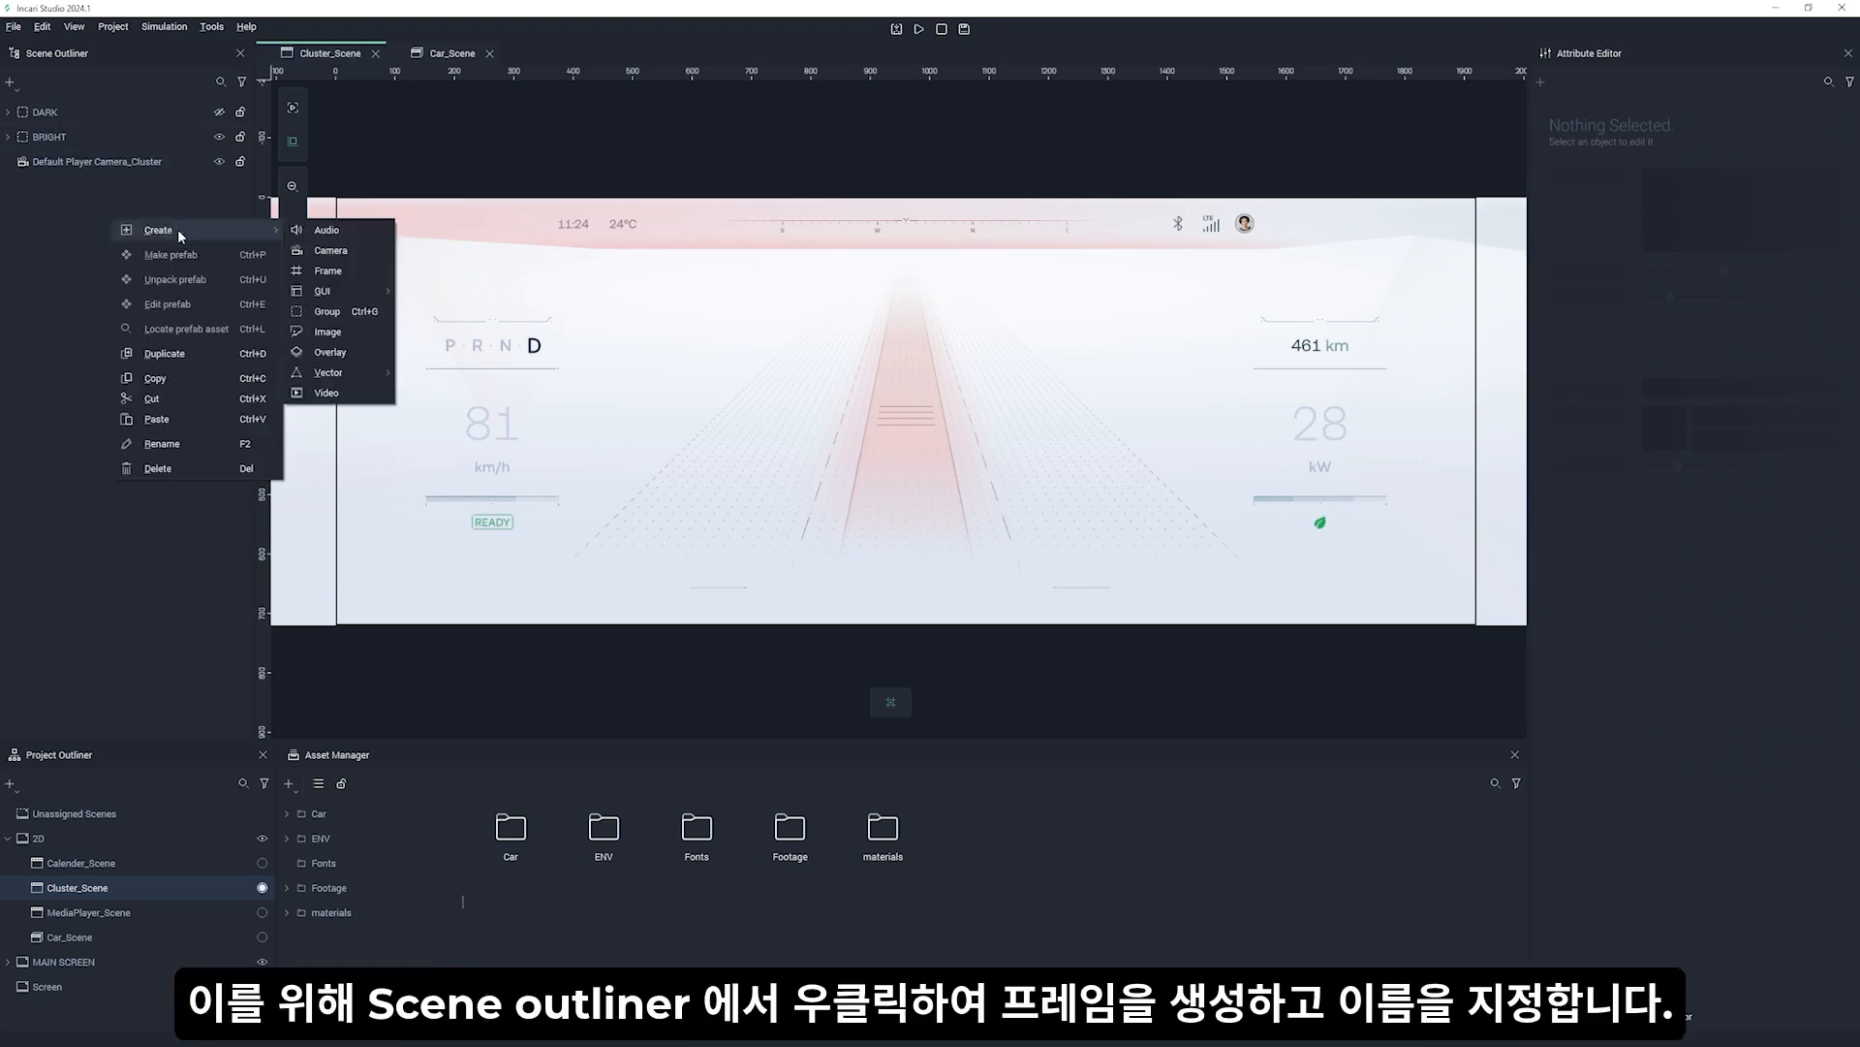
{"action": "left_click", "coordinate": [356, 271]}
{"action": "type", "text": "Render_To_Texture_Car"}
{"action": "key", "text": "Return"}
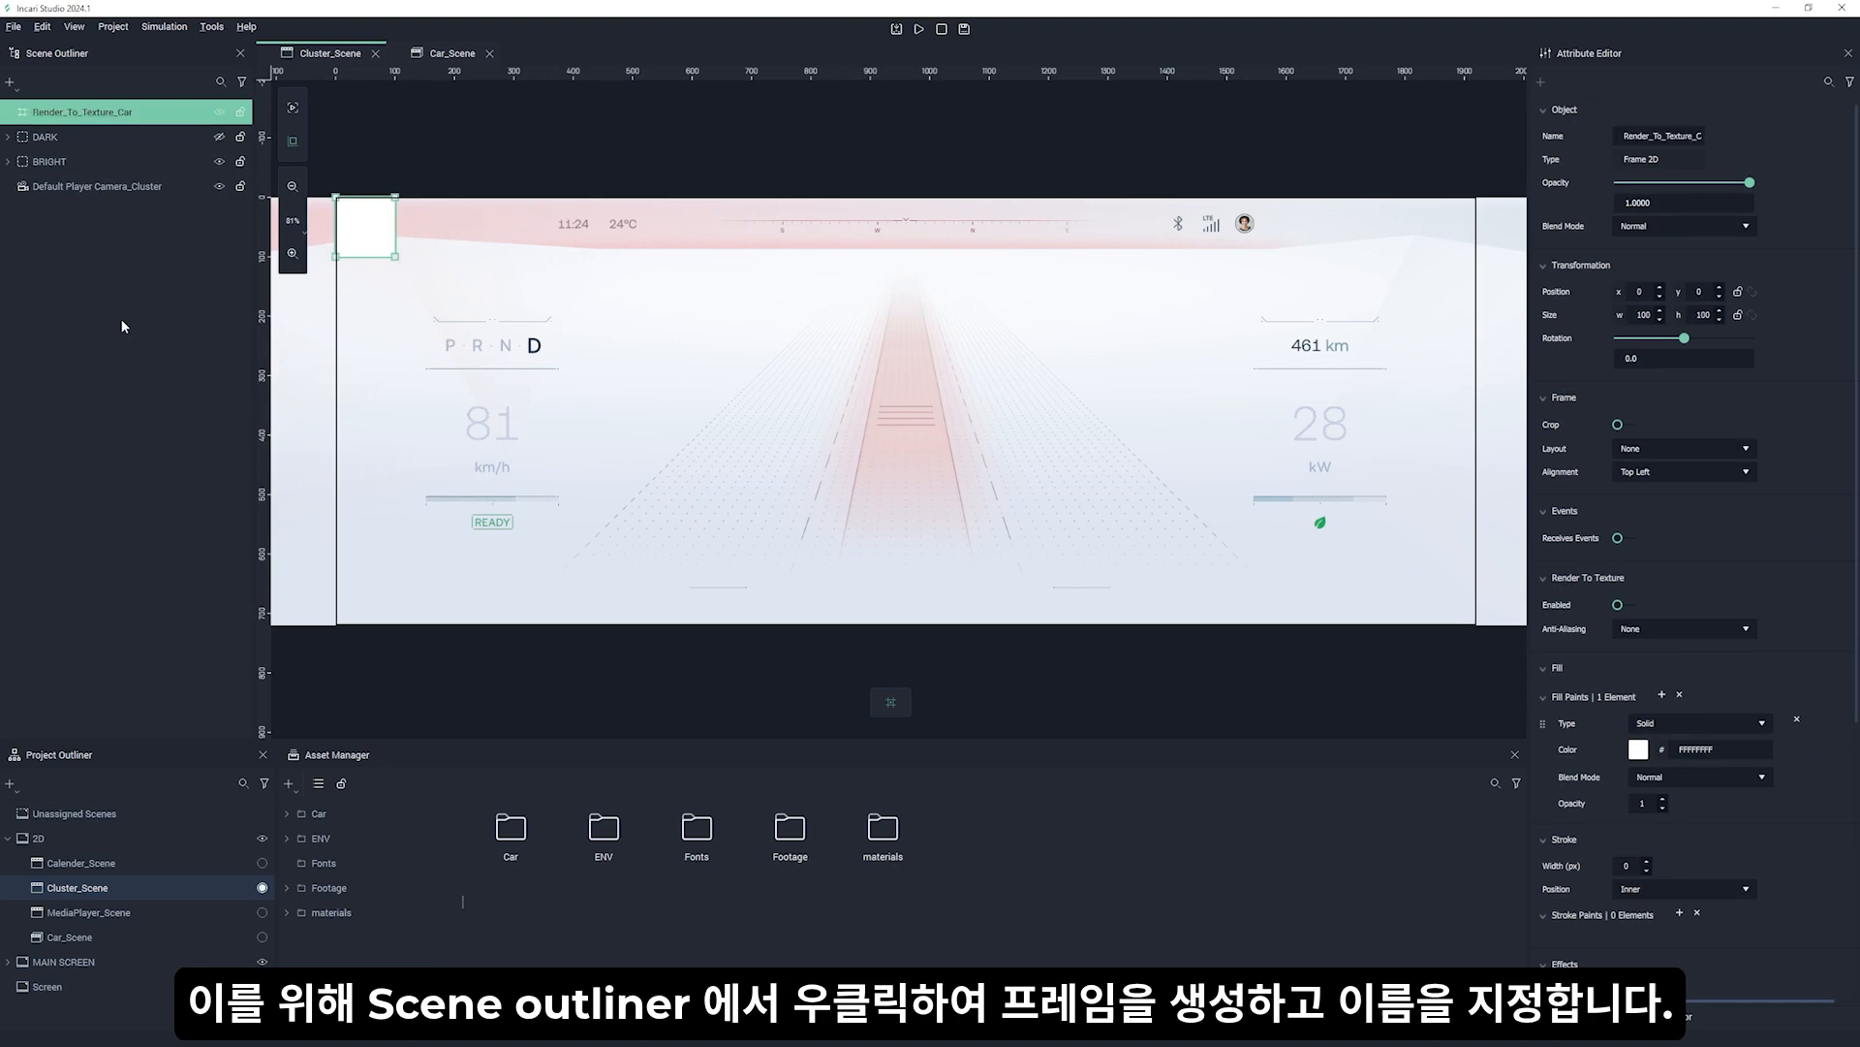
- Size the Render_To_Texture_Car frame to 500 x 500 and center it roughly over the road
{"action": "left_click_drag", "start_coordinate": [374, 250], "coordinate": [912, 441]}
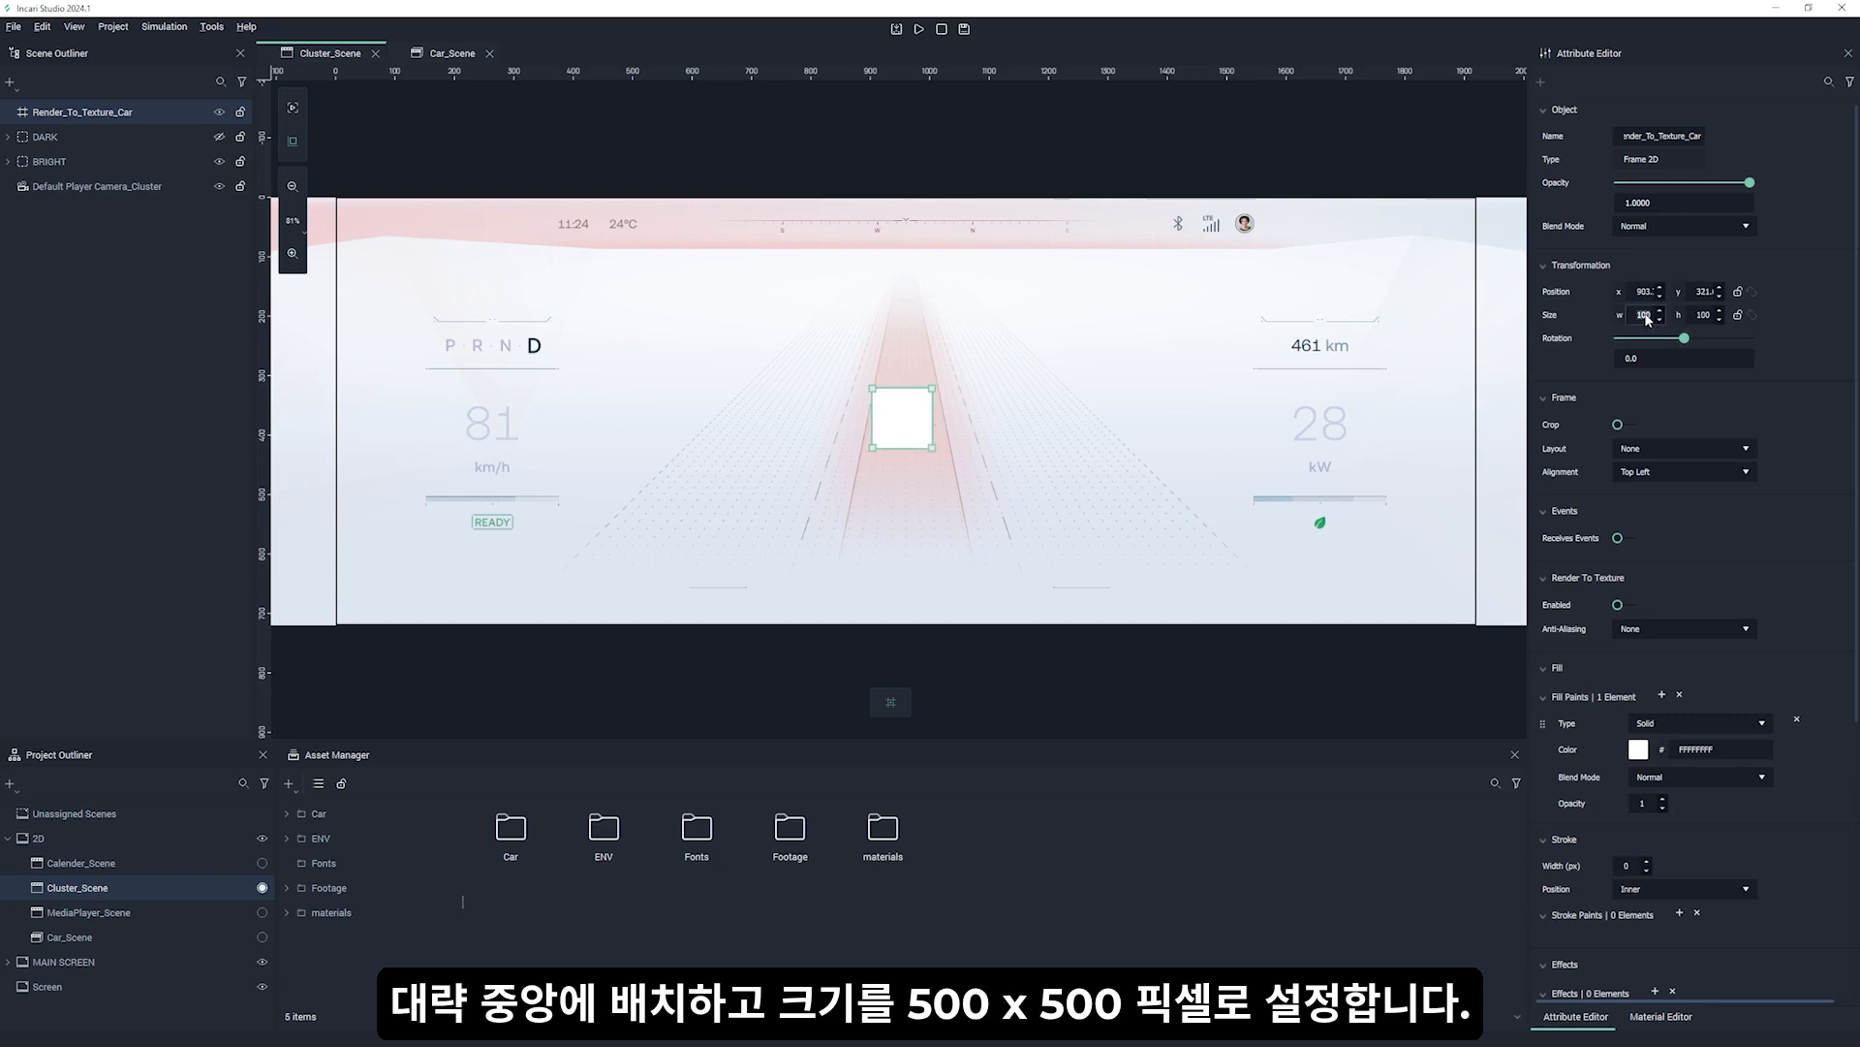
{"action": "type", "text": "500"}
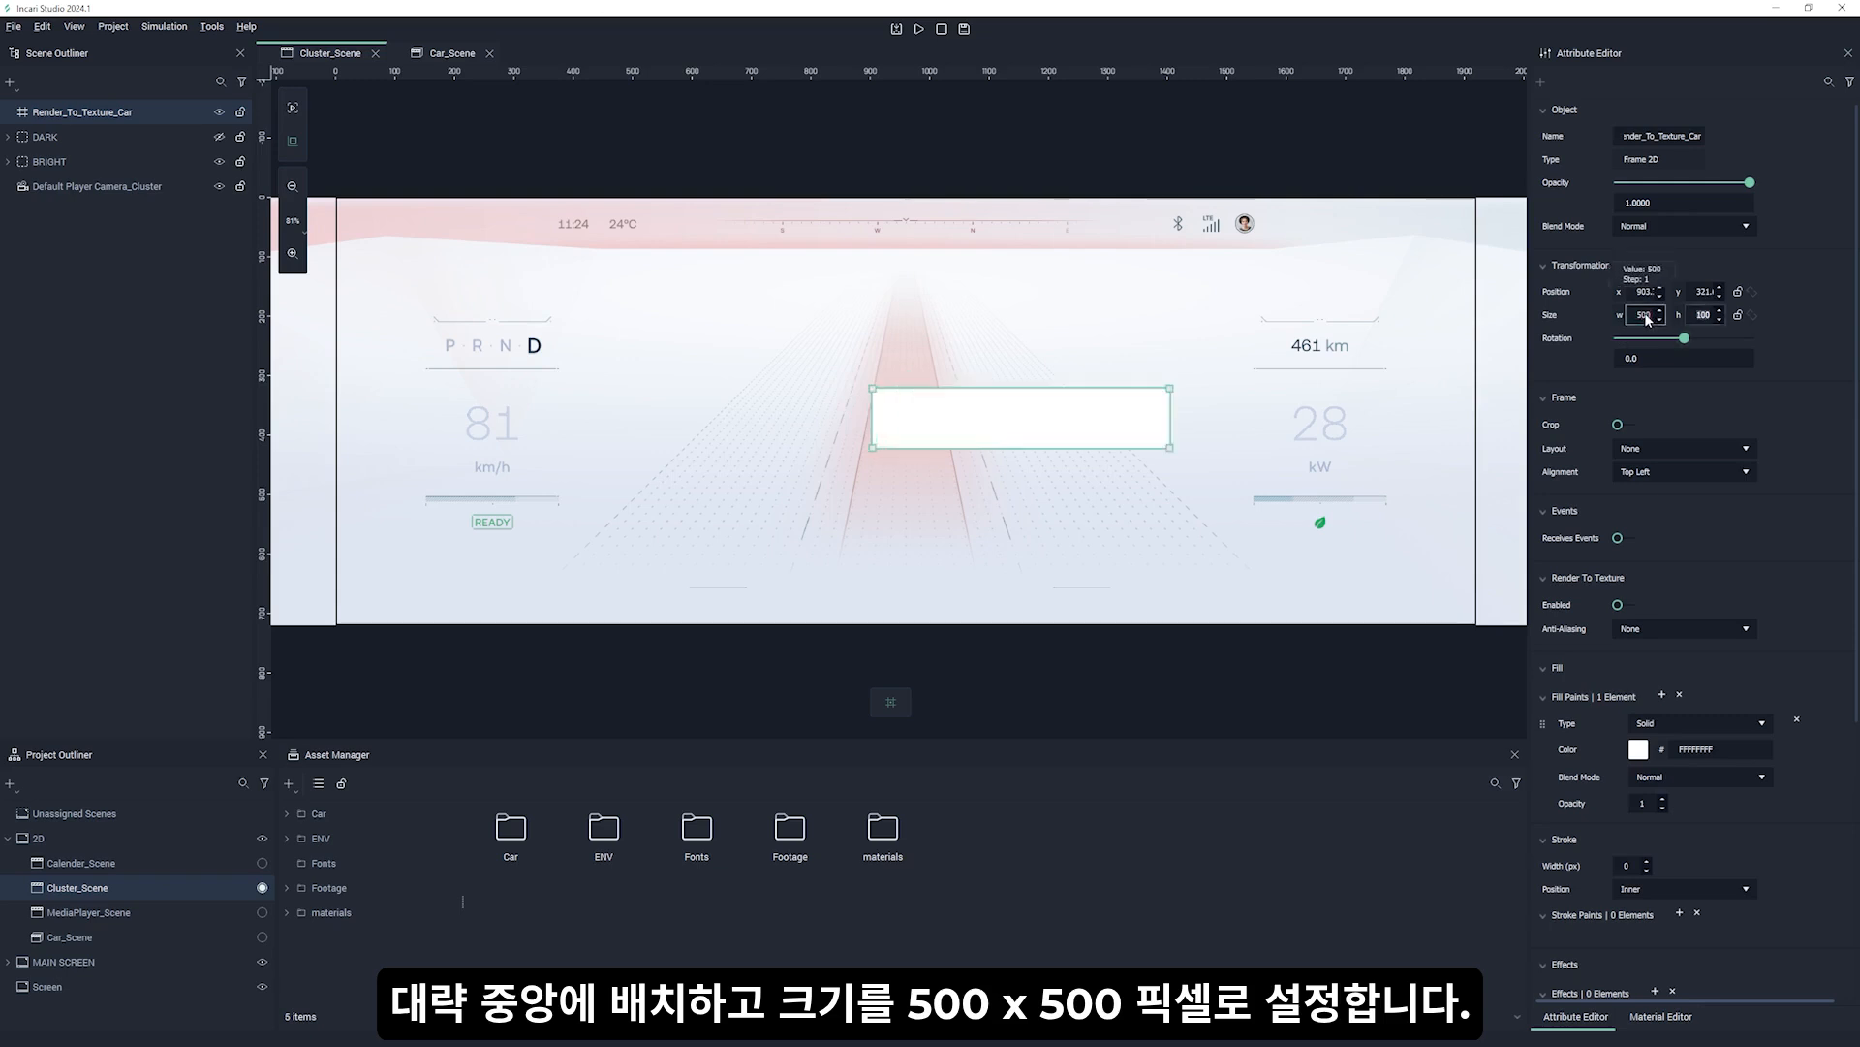
{"action": "key", "text": "Tab"}
{"action": "type", "text": "500"}
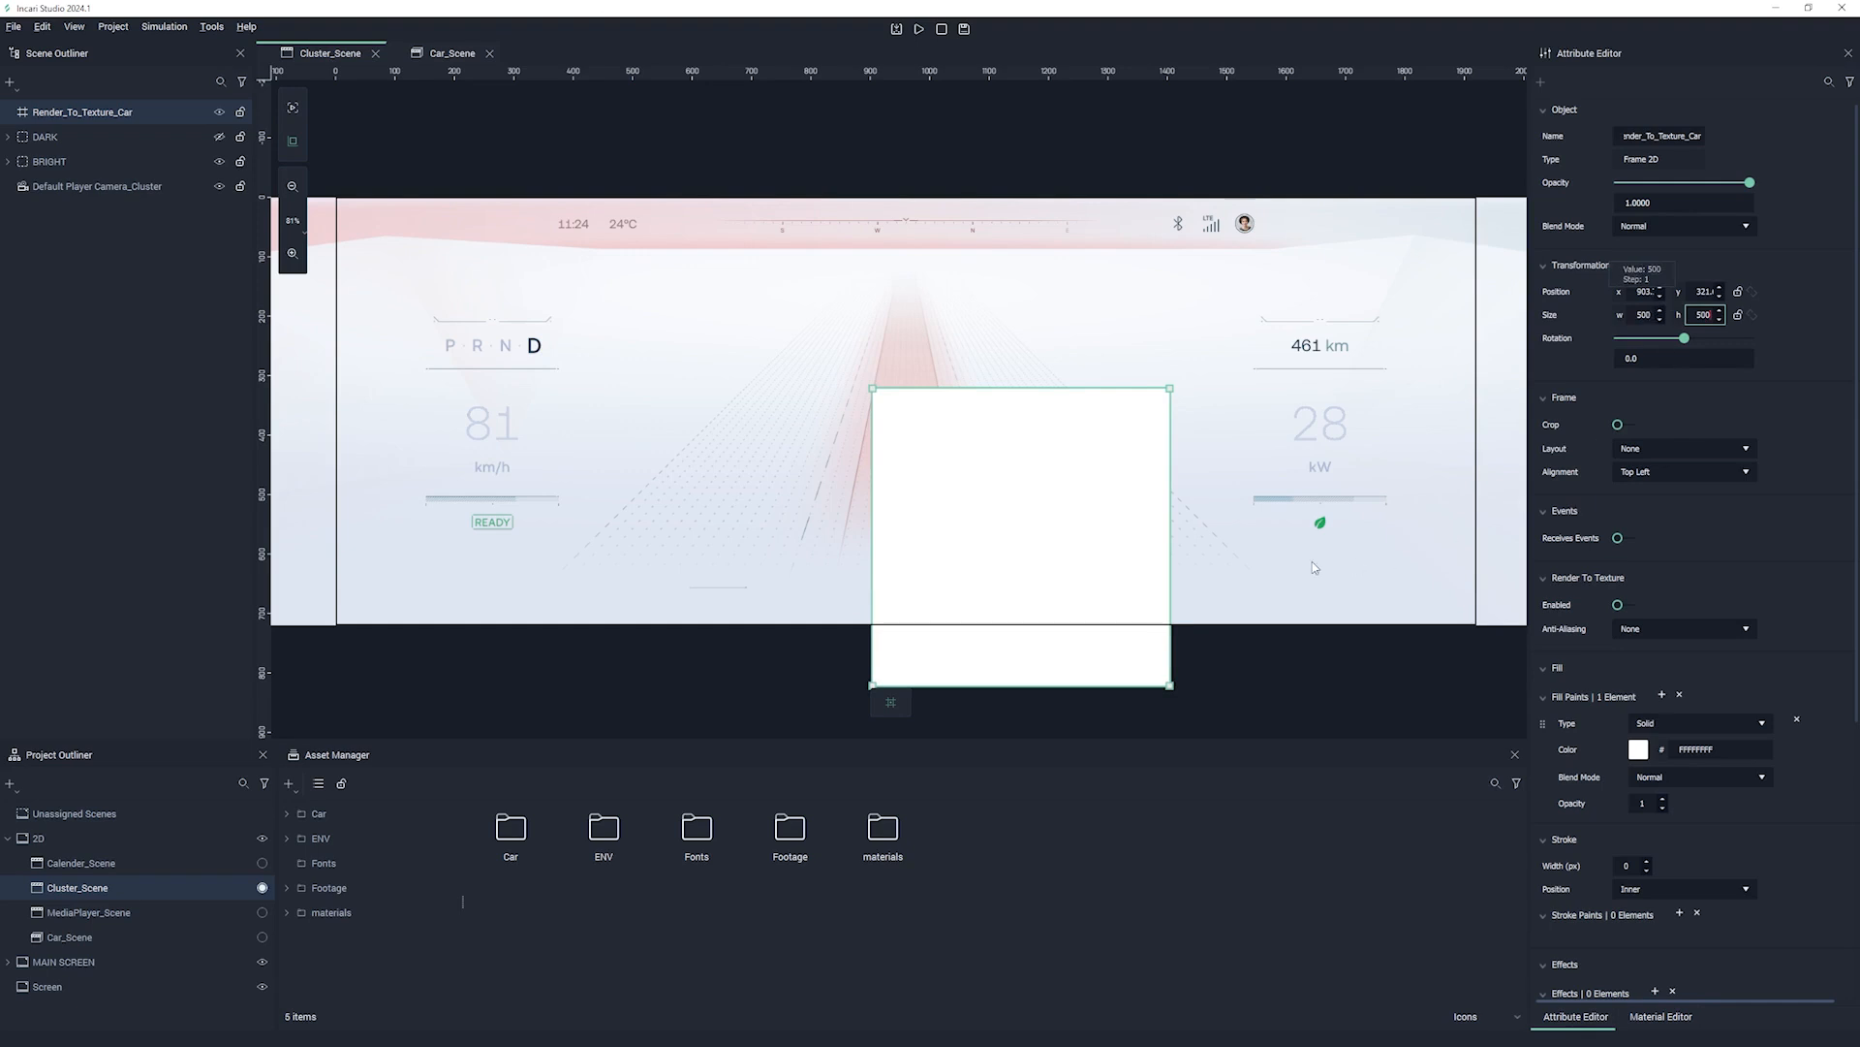
{"action": "left_click_drag", "start_coordinate": [1028, 536], "coordinate": [912, 452]}
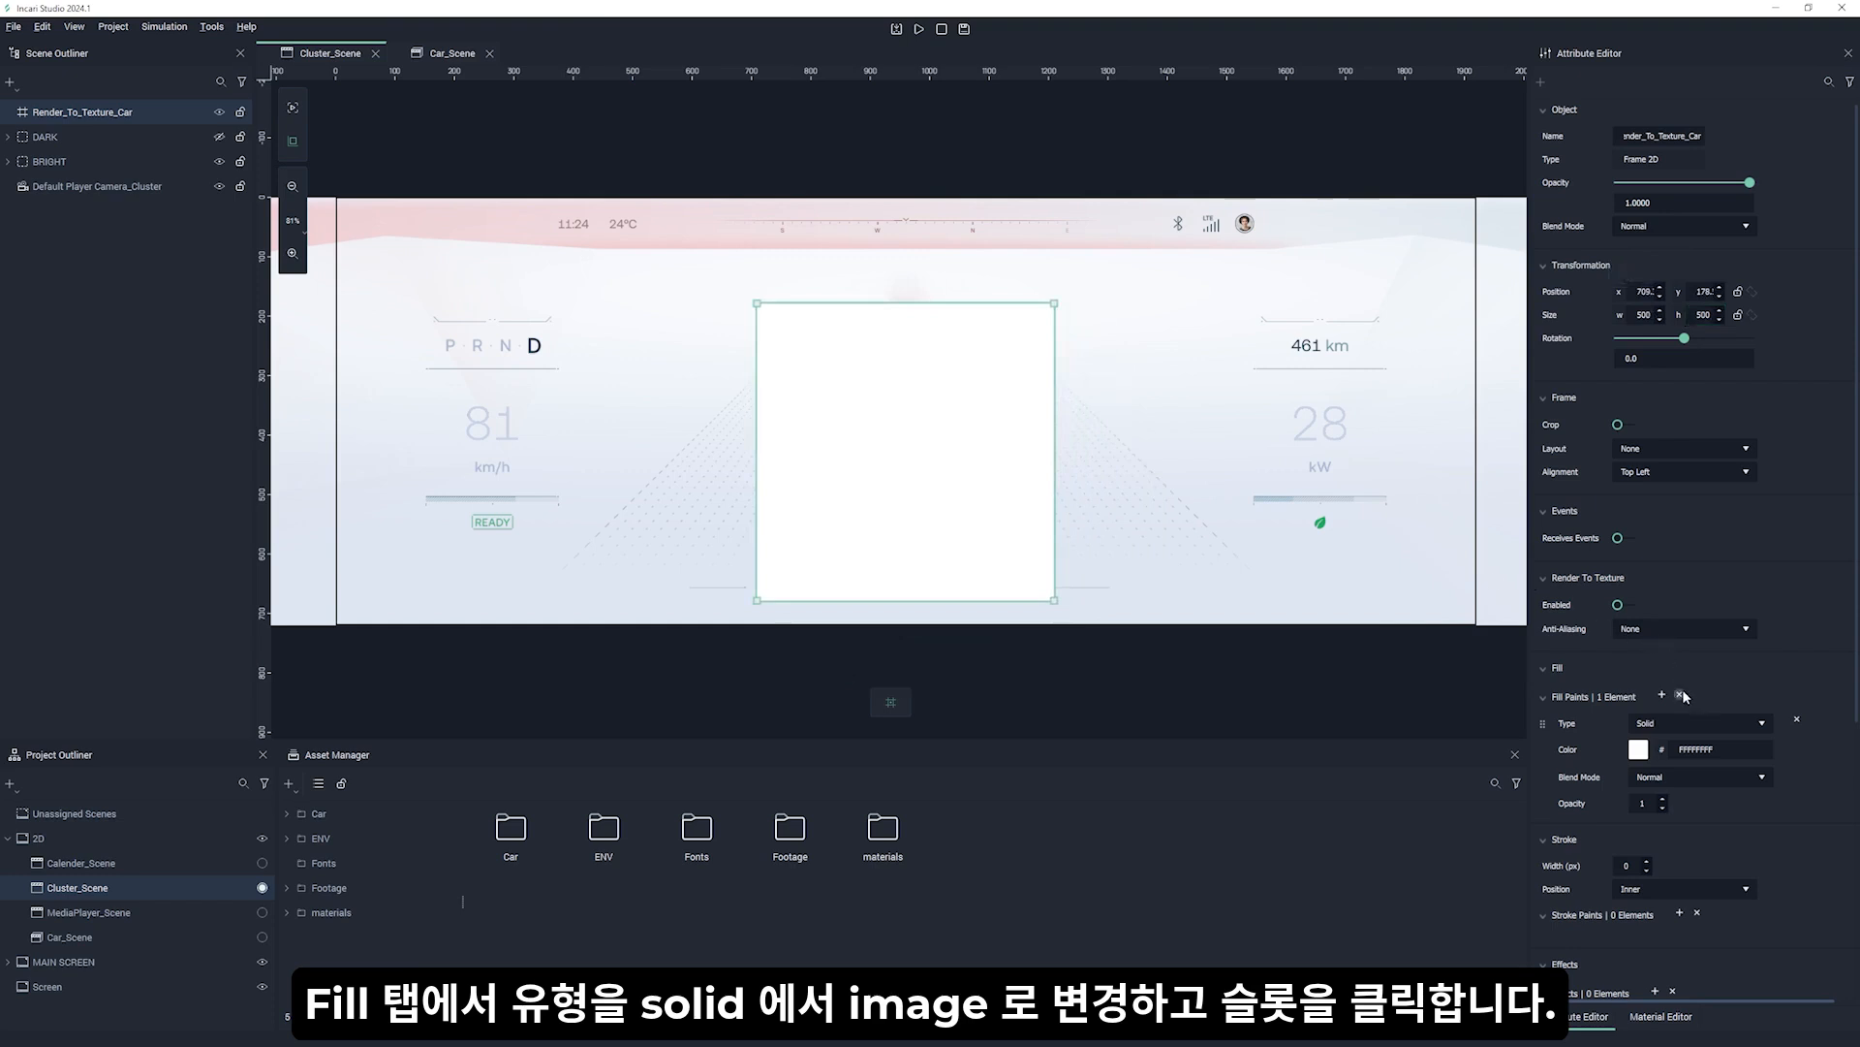
- Change the frame's fill type to Image and assign the Rear_Top_Cam render texture from the database view
{"action": "left_click", "coordinate": [1731, 719]}
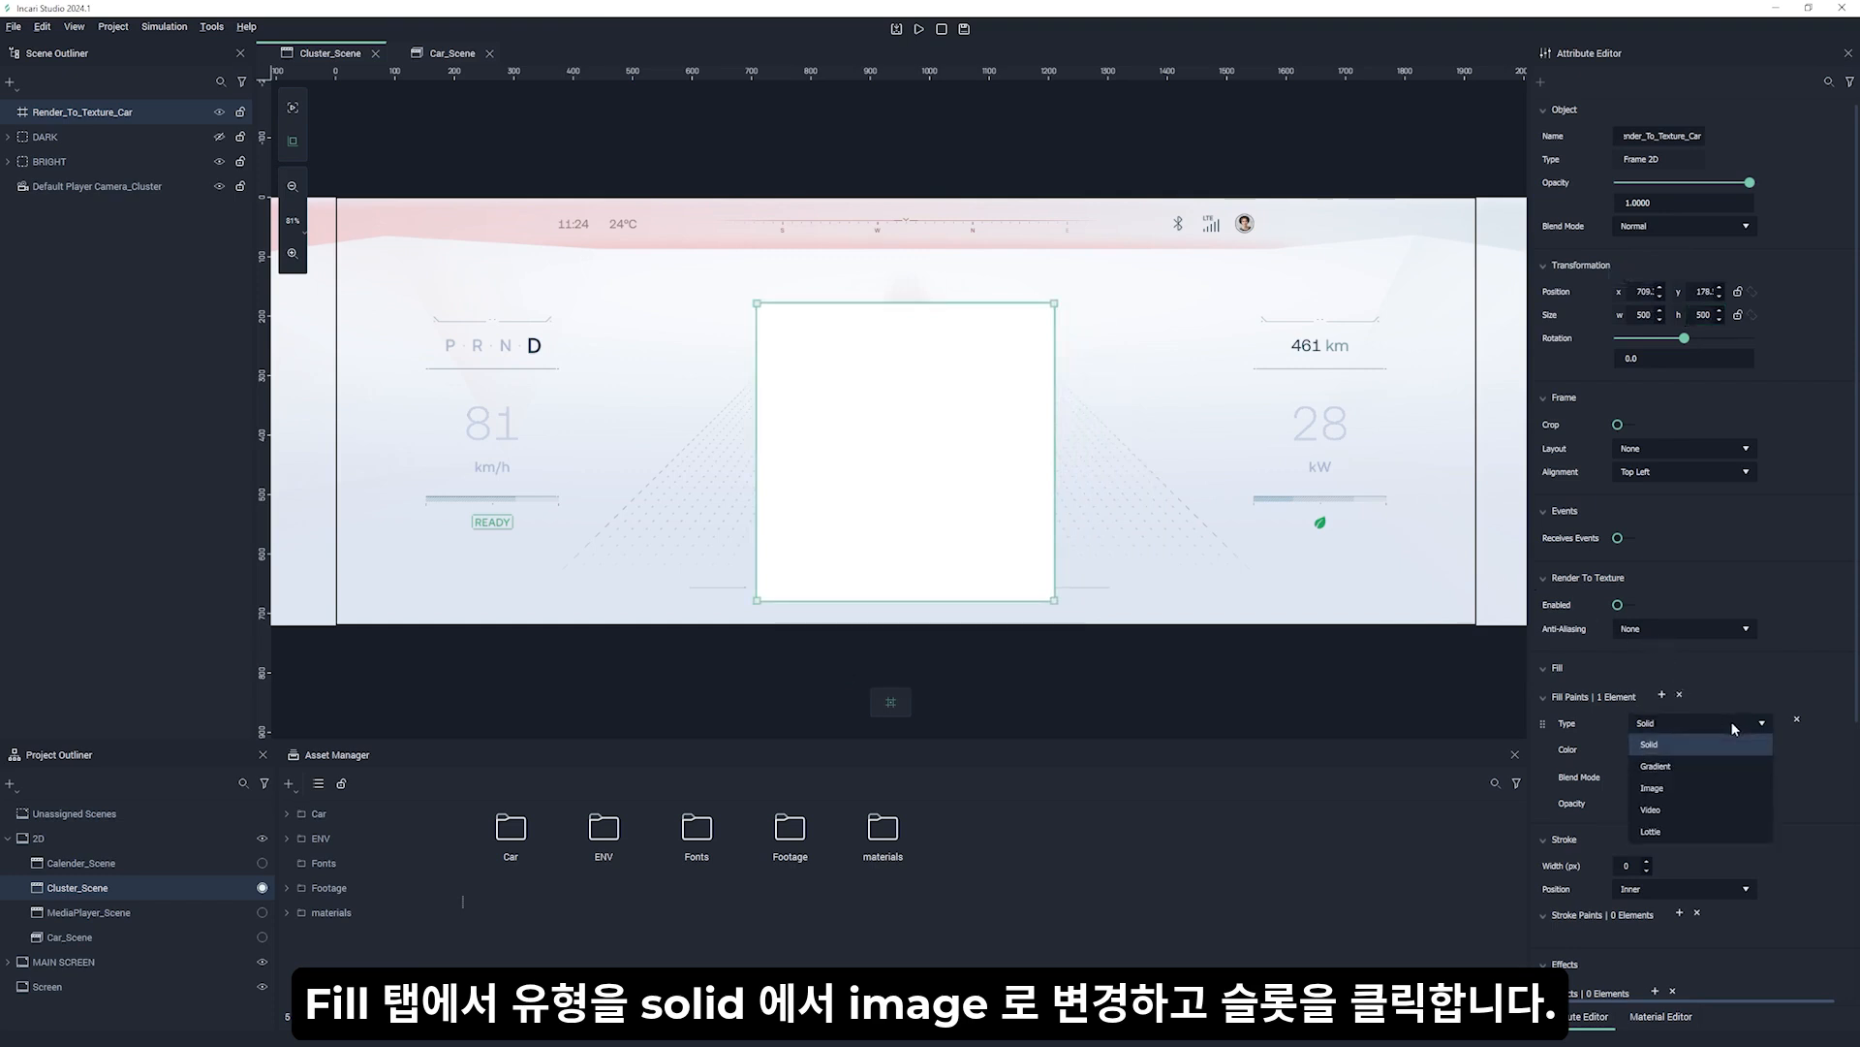
{"action": "left_click", "coordinate": [1715, 789]}
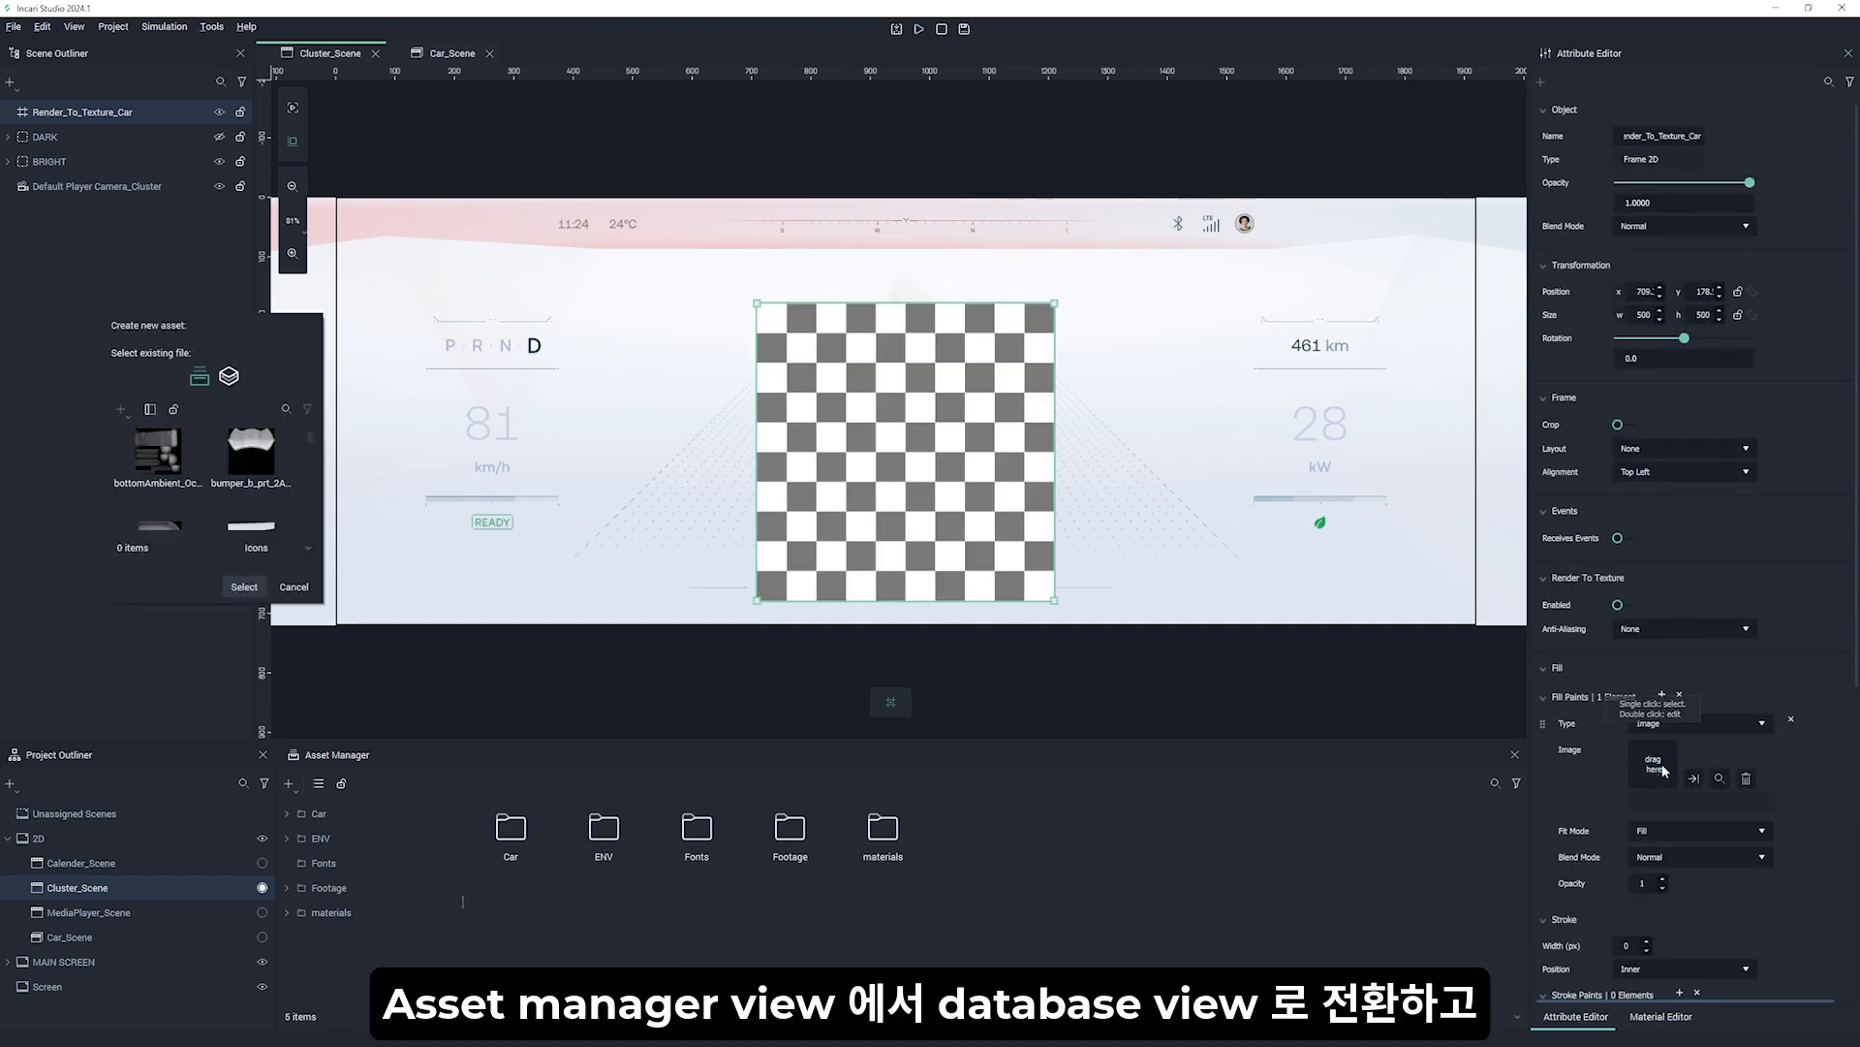
{"action": "left_click", "coordinate": [230, 376]}
{"action": "left_click", "coordinate": [377, 390]}
{"action": "type", "text": "rear"}
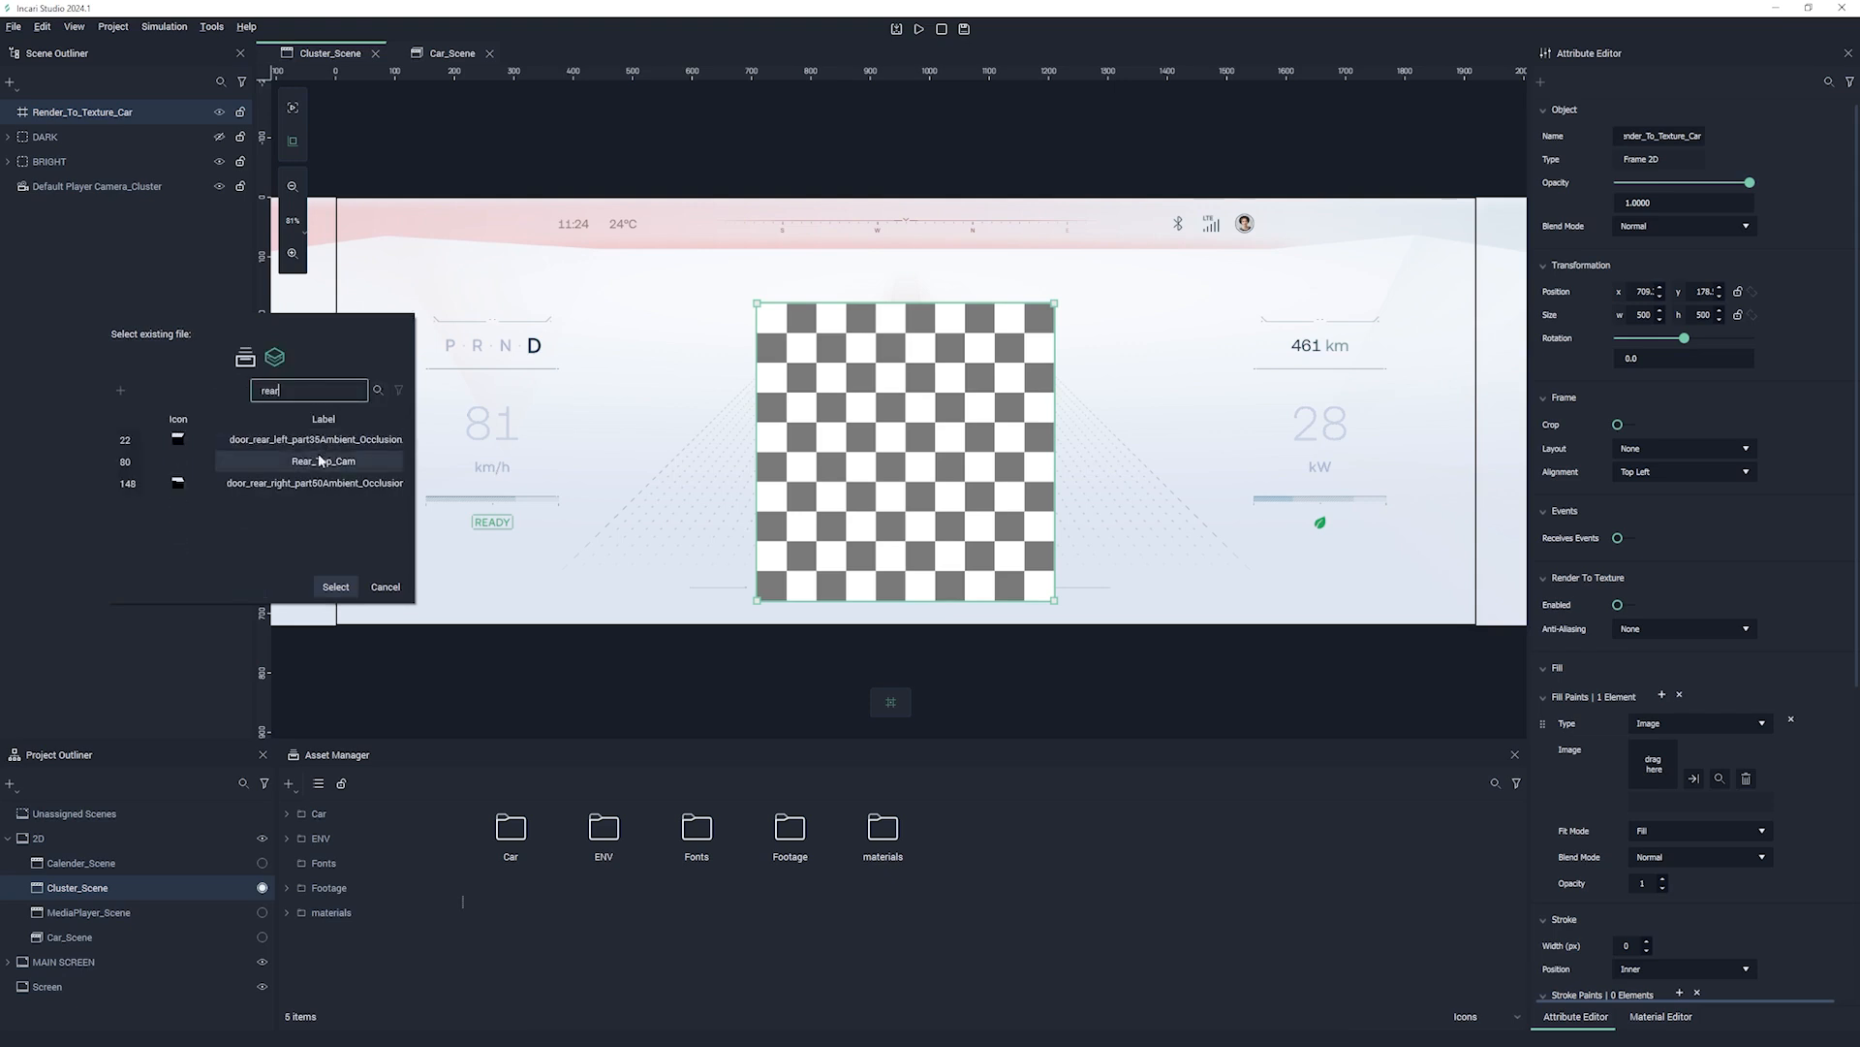
{"action": "left_click", "coordinate": [340, 470]}
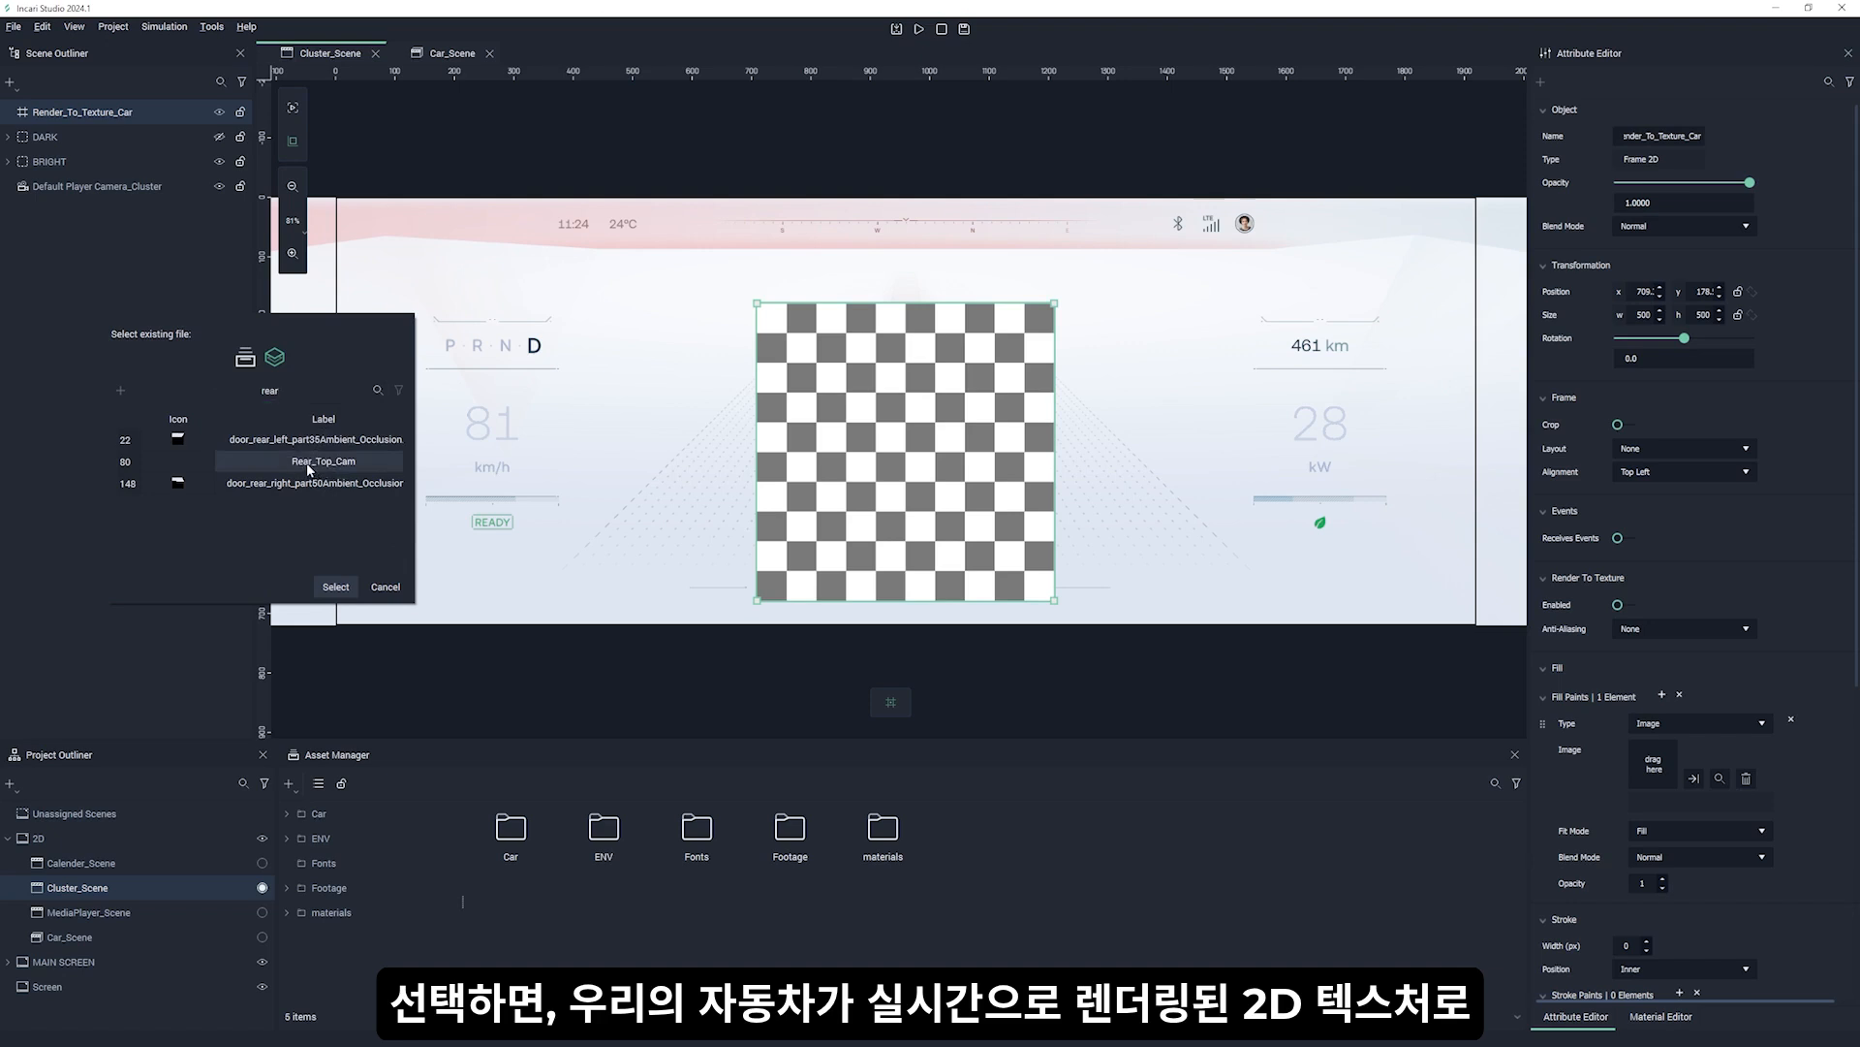
{"action": "left_click", "coordinate": [345, 589]}
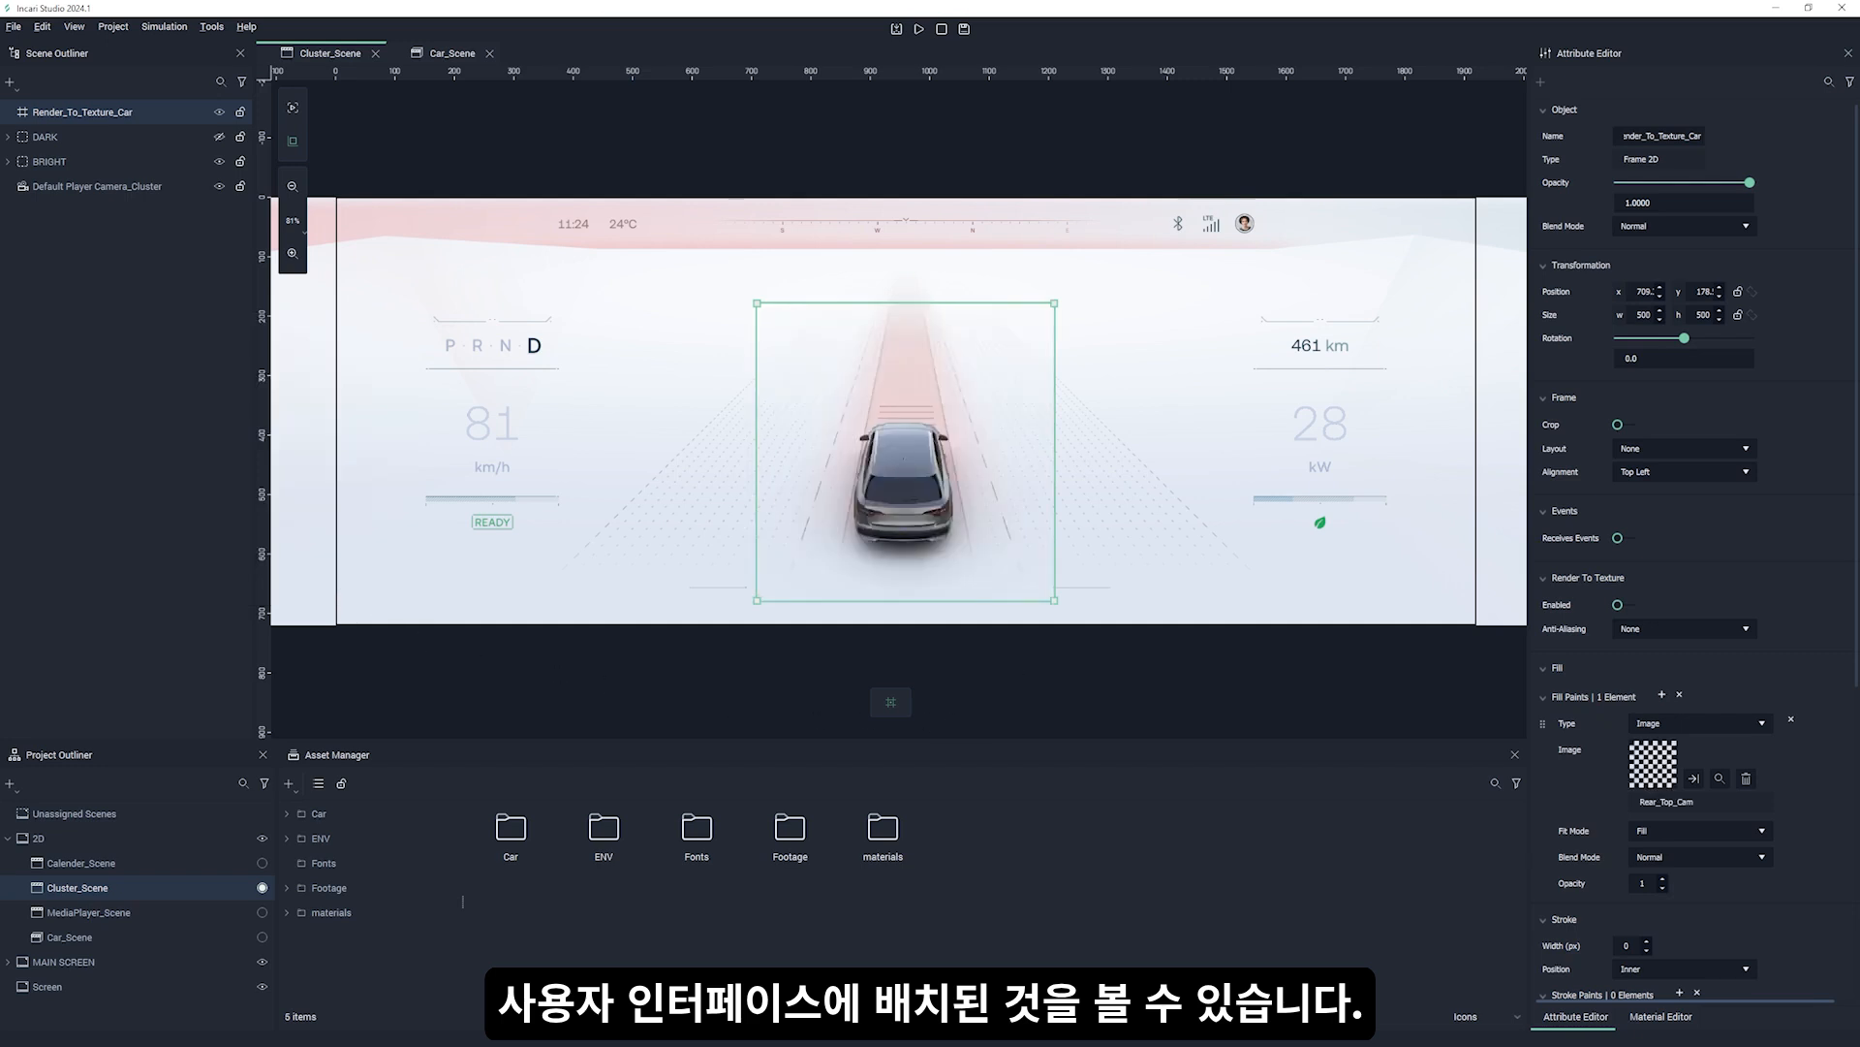
- Nudge the car frame slightly to about X 712, Y 180 to align it with the lane, and deselect it
{"action": "scroll", "coordinate": [928, 516], "scroll_direction": "up", "scroll_amount": 2}
{"action": "left_click_drag", "start_coordinate": [885, 487], "coordinate": [888, 488]}
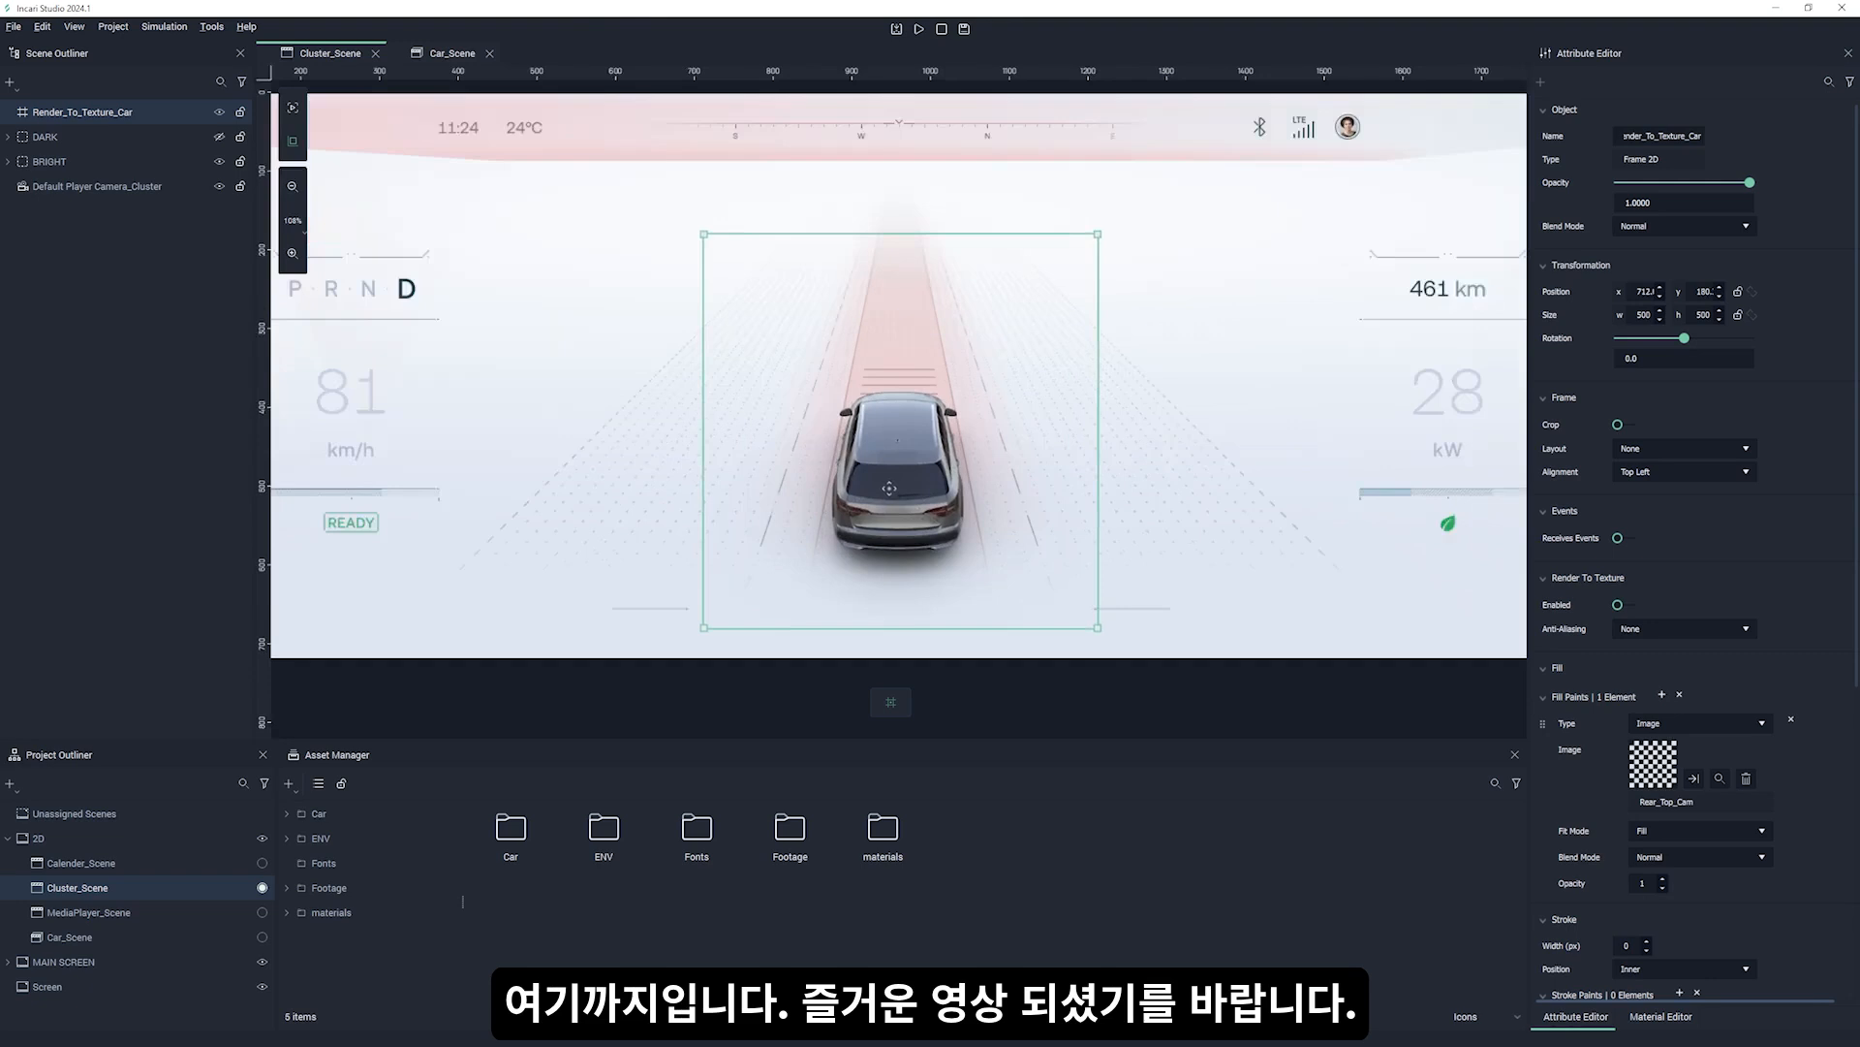
{"action": "scroll", "coordinate": [904, 520], "scroll_direction": "down", "scroll_amount": 2}
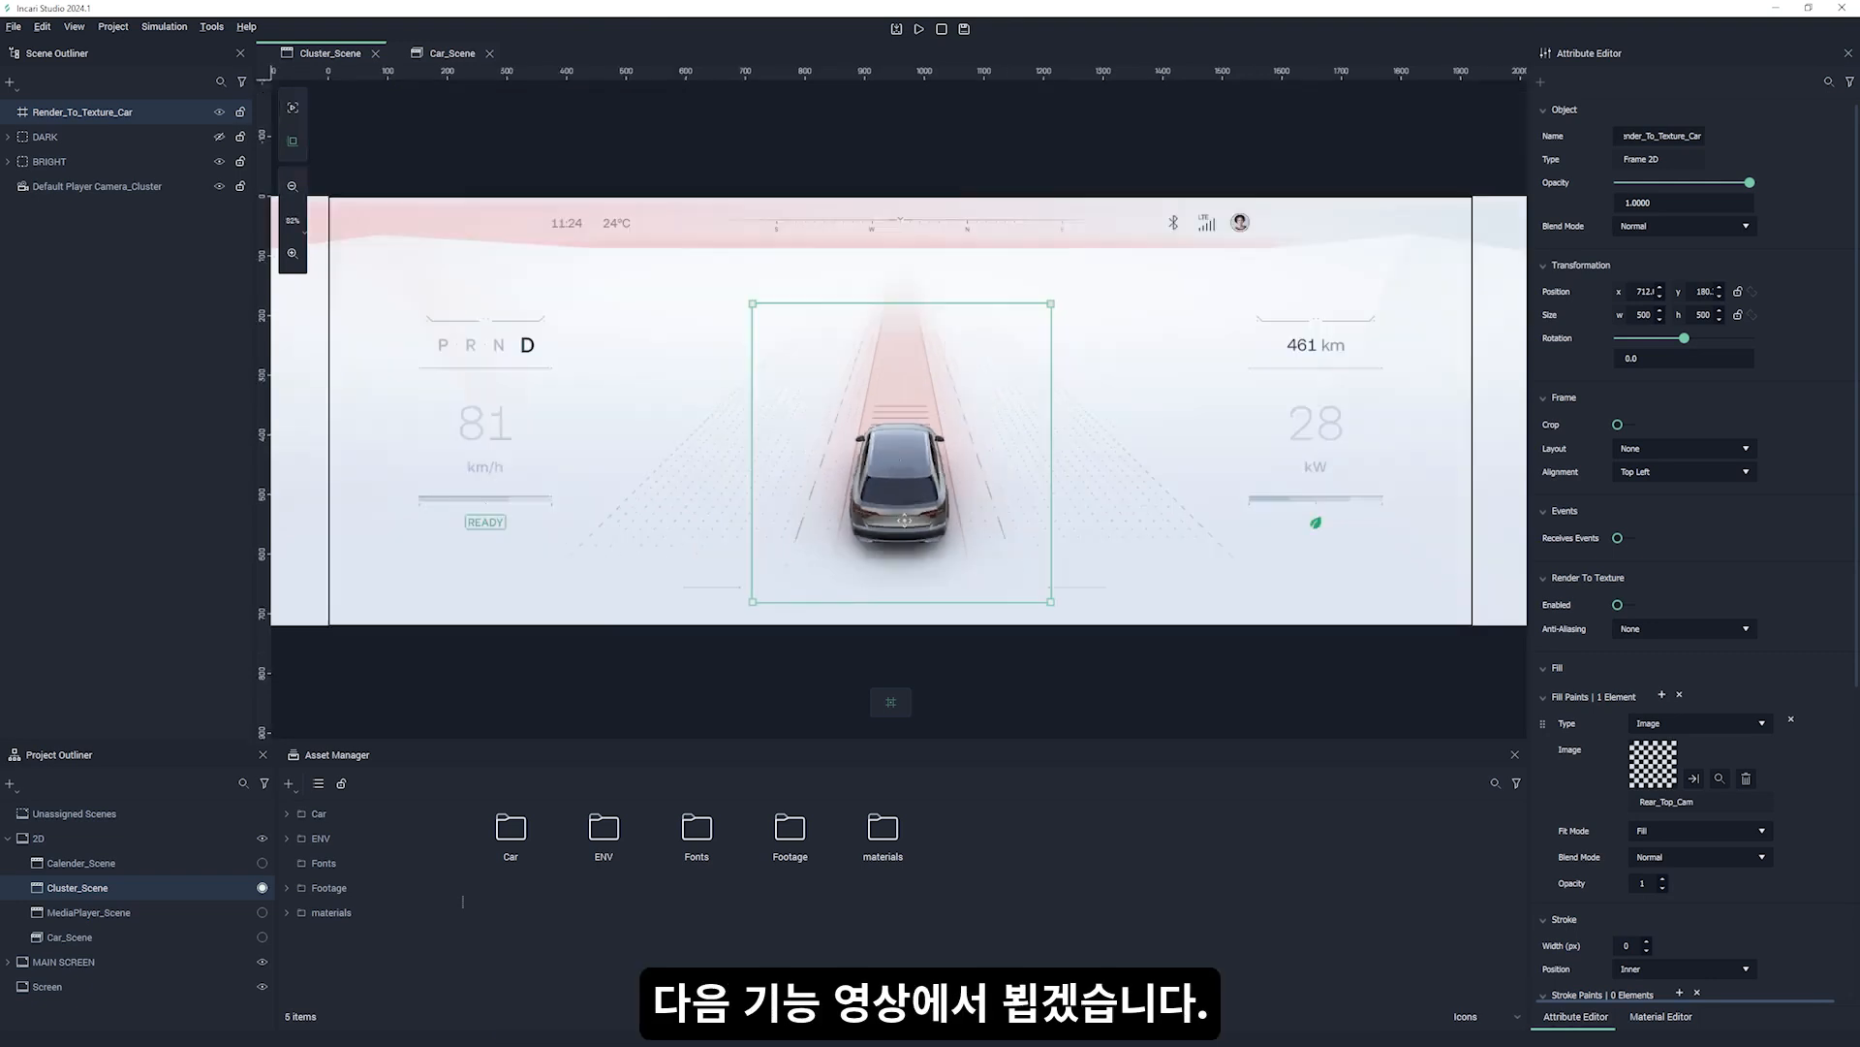
{"action": "left_click", "coordinate": [1201, 676]}
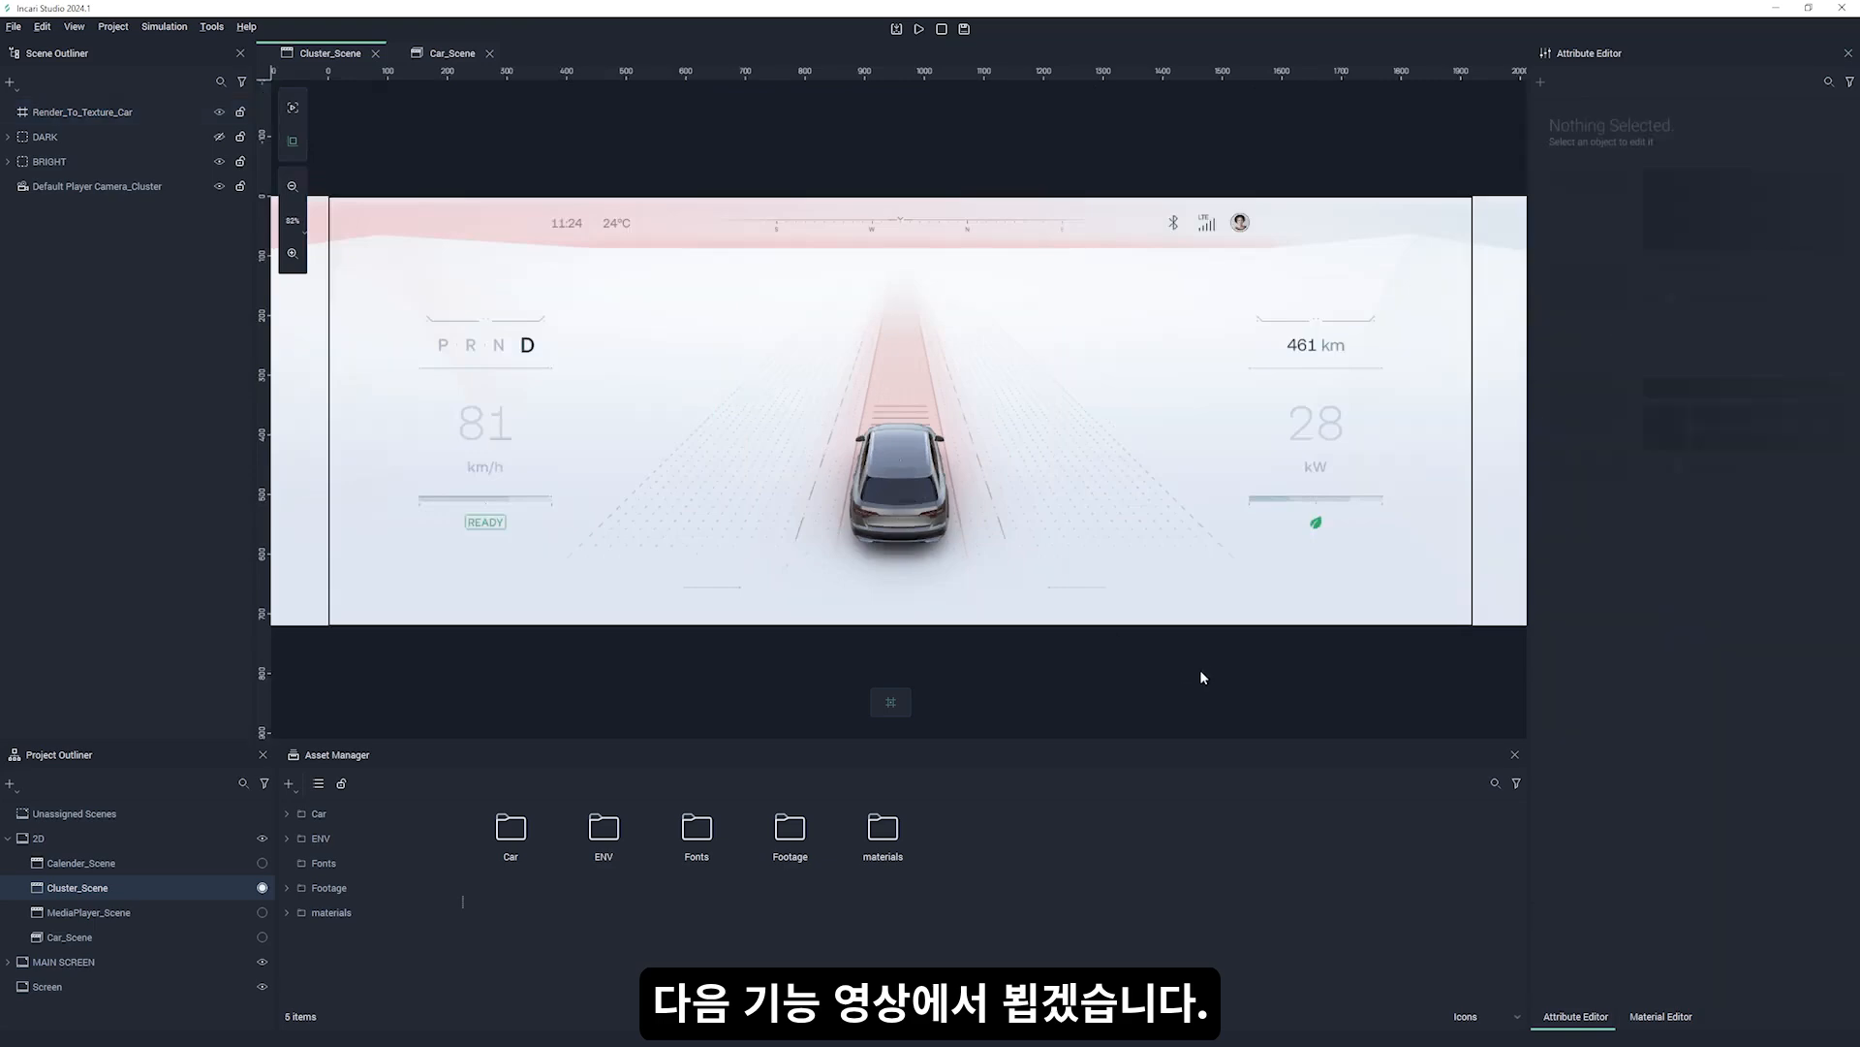